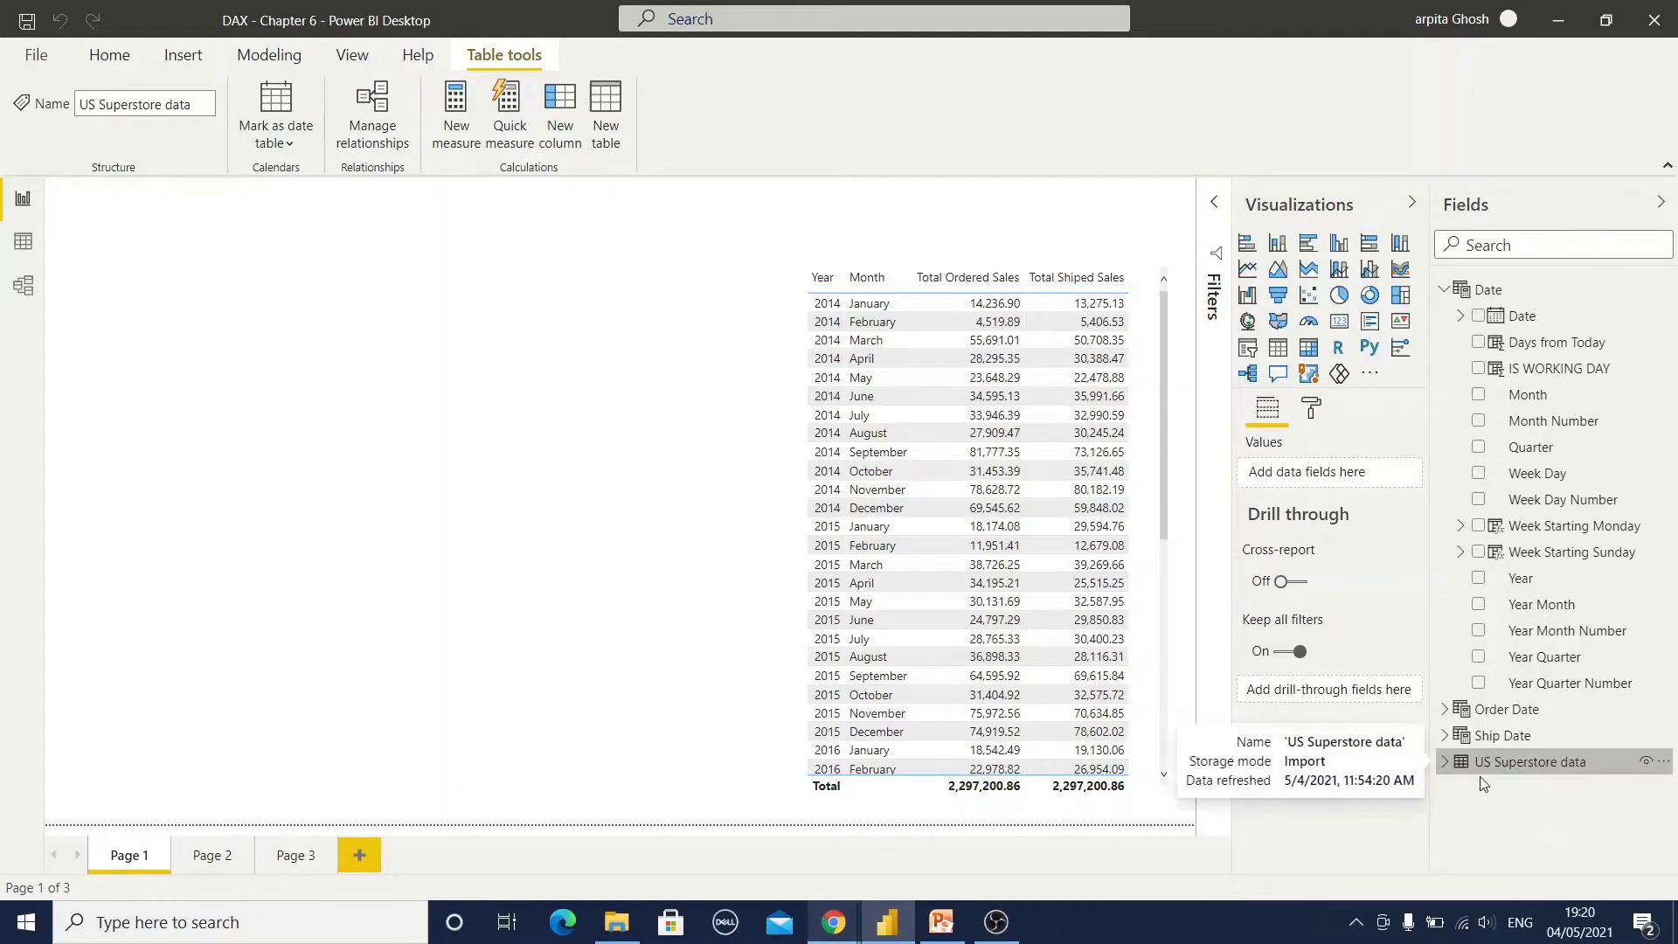
Step: Browse the US Superstore data field list, then collapse it
{"action": "left_click", "coordinate": [1444, 764]}
{"action": "scroll", "coordinate": [1573, 830], "scroll_direction": "down", "scroll_amount": 5}
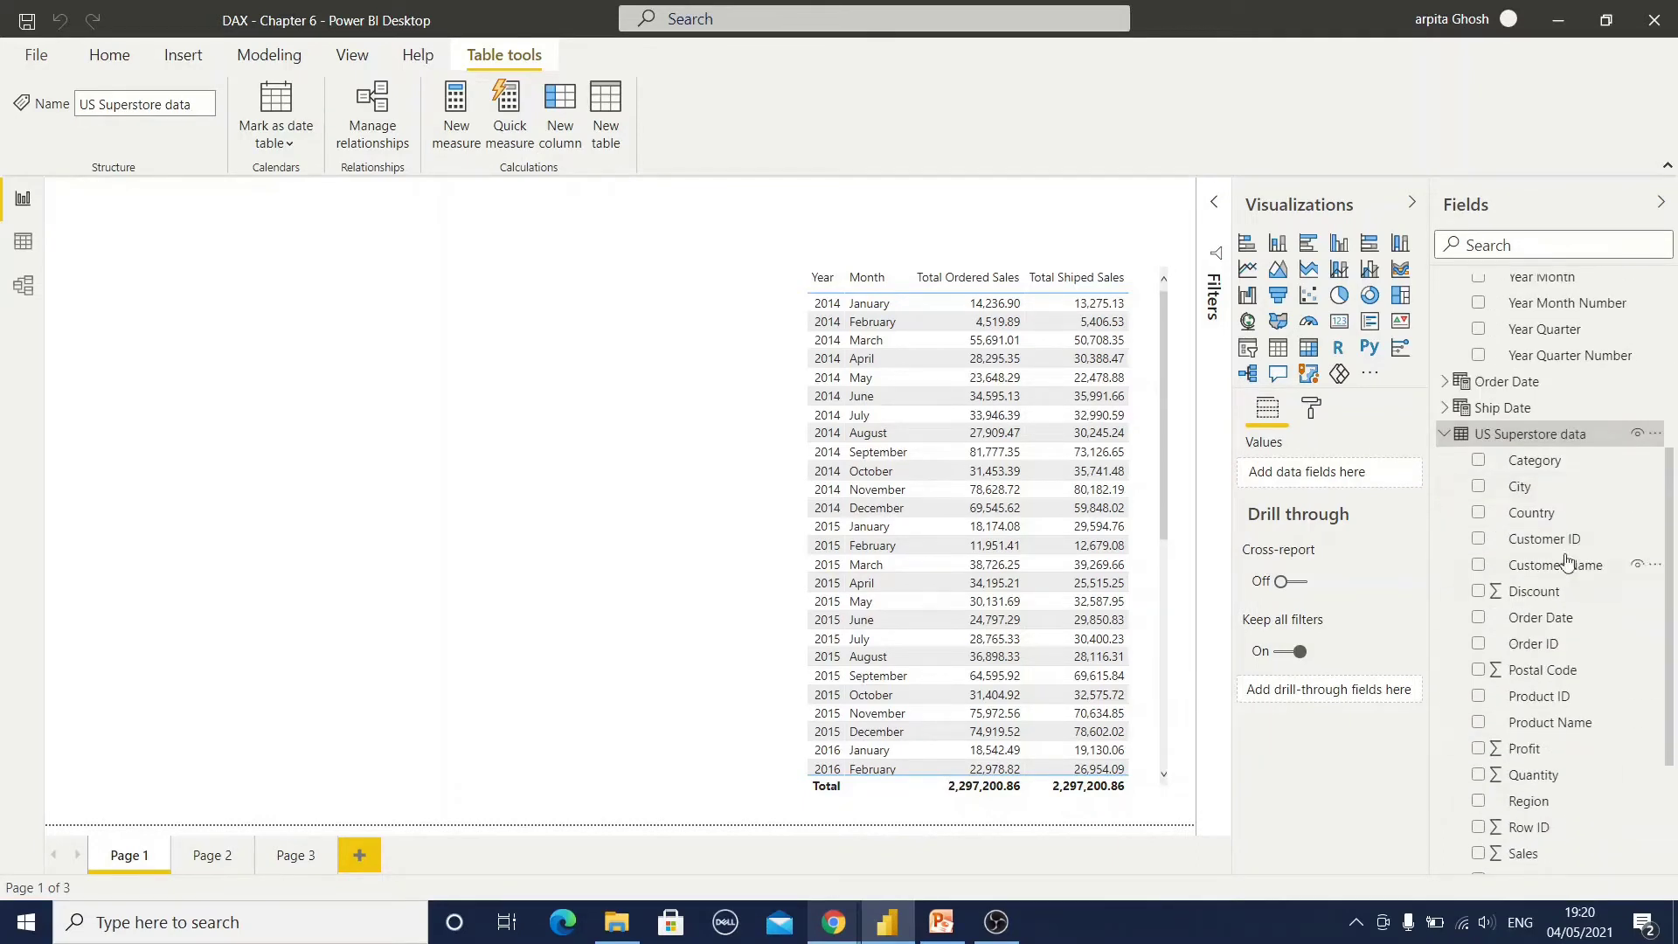
{"action": "scroll", "coordinate": [1560, 842], "scroll_direction": "down", "scroll_amount": 3}
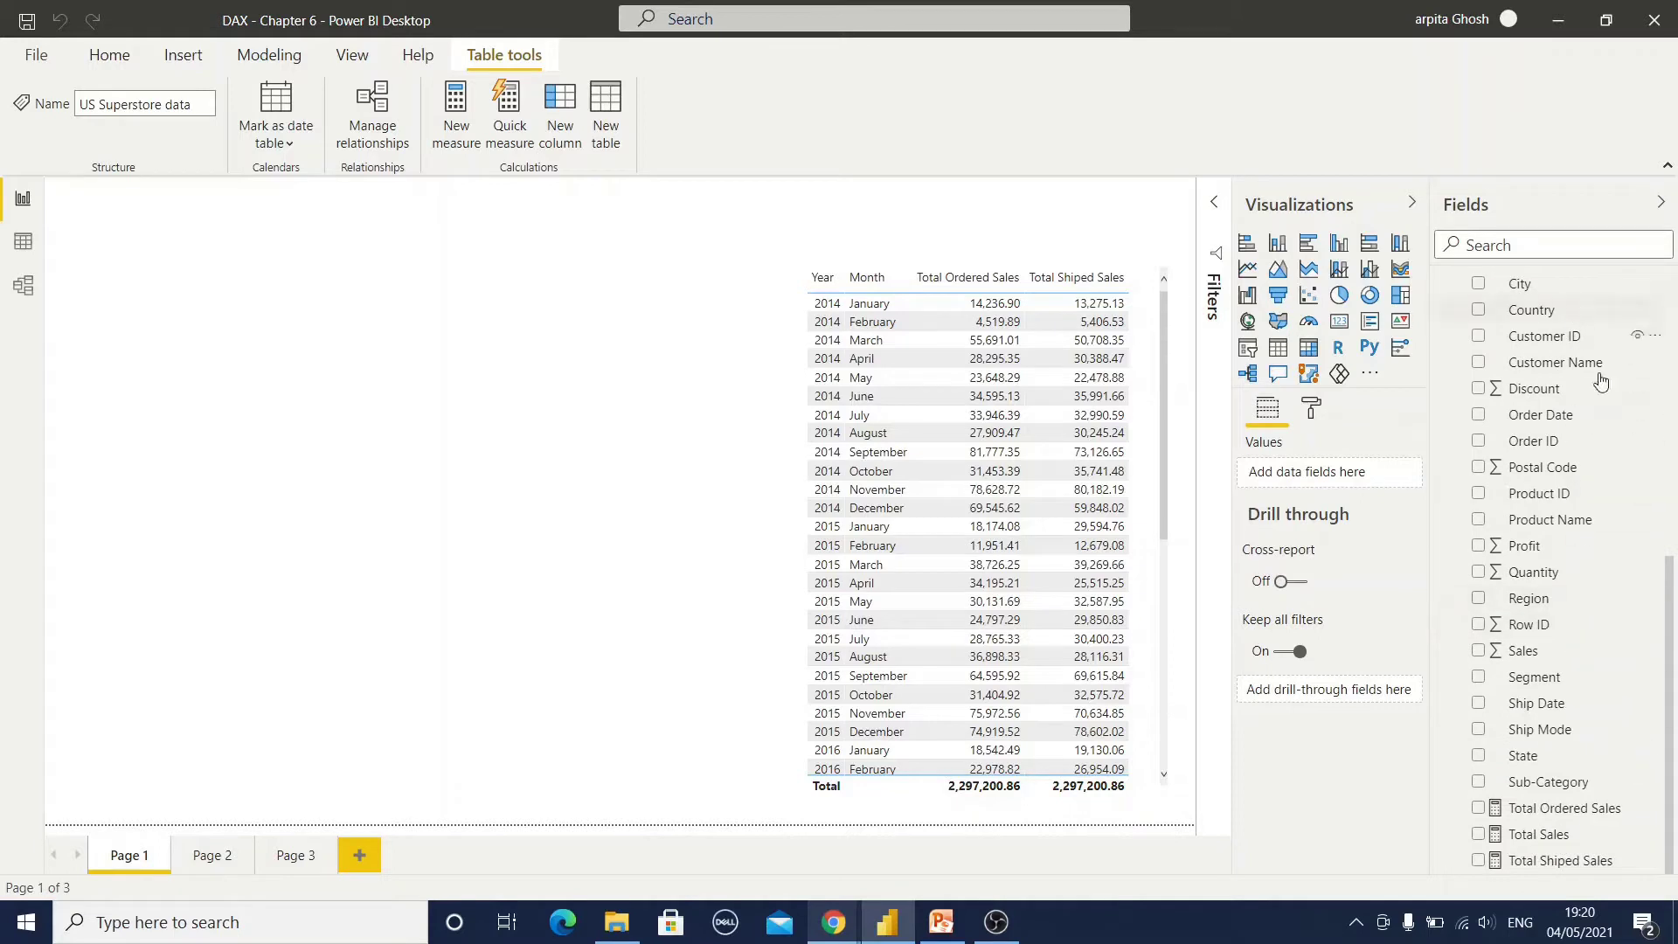
{"action": "scroll", "coordinate": [1561, 651], "scroll_direction": "up", "scroll_amount": 5}
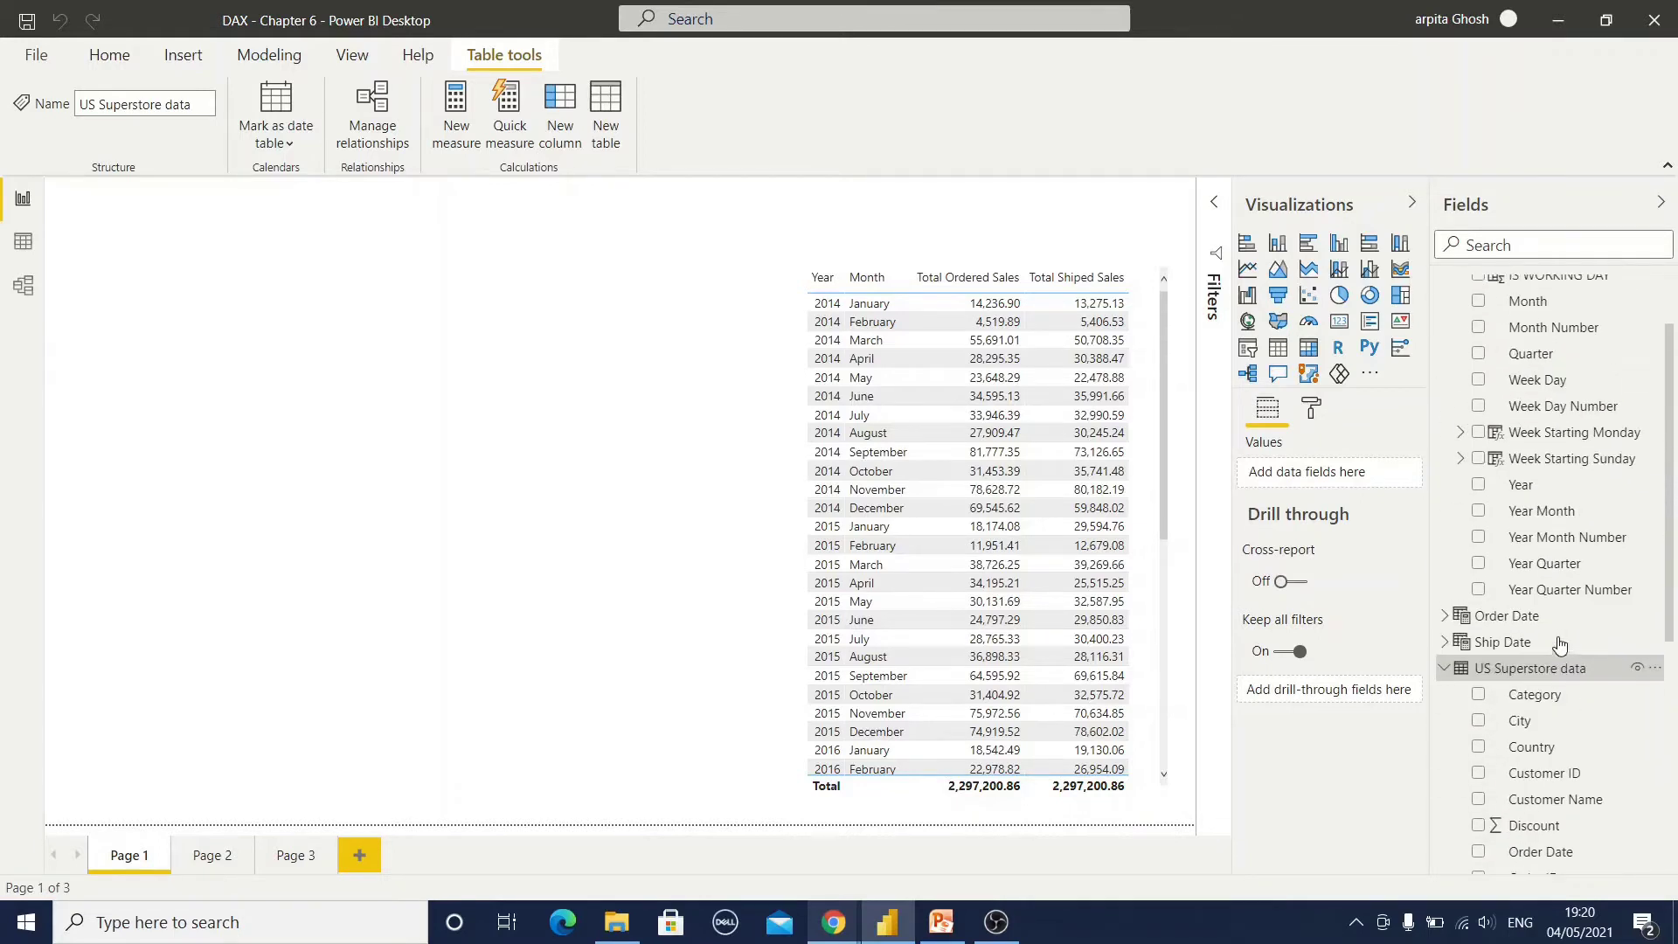
{"action": "left_click", "coordinate": [1564, 666]}
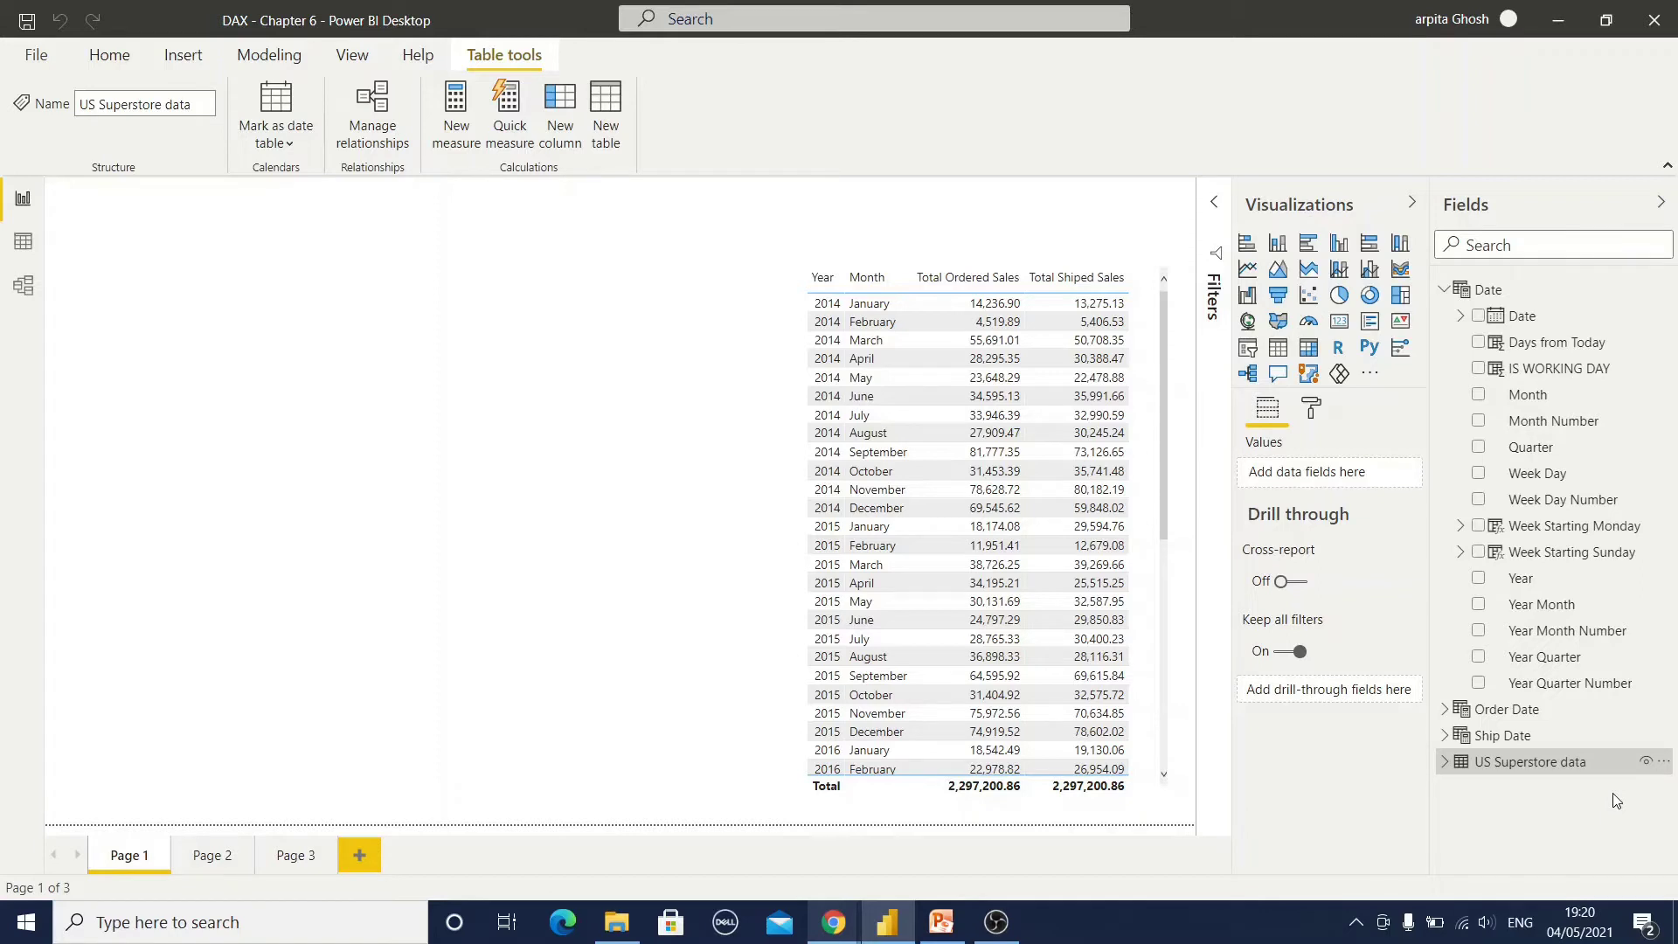
Step: Show the Date table's 1,826 rows and its ADDCOLUMNS over CALENDARAUTO formula in Data view
{"action": "left_click", "coordinate": [24, 246]}
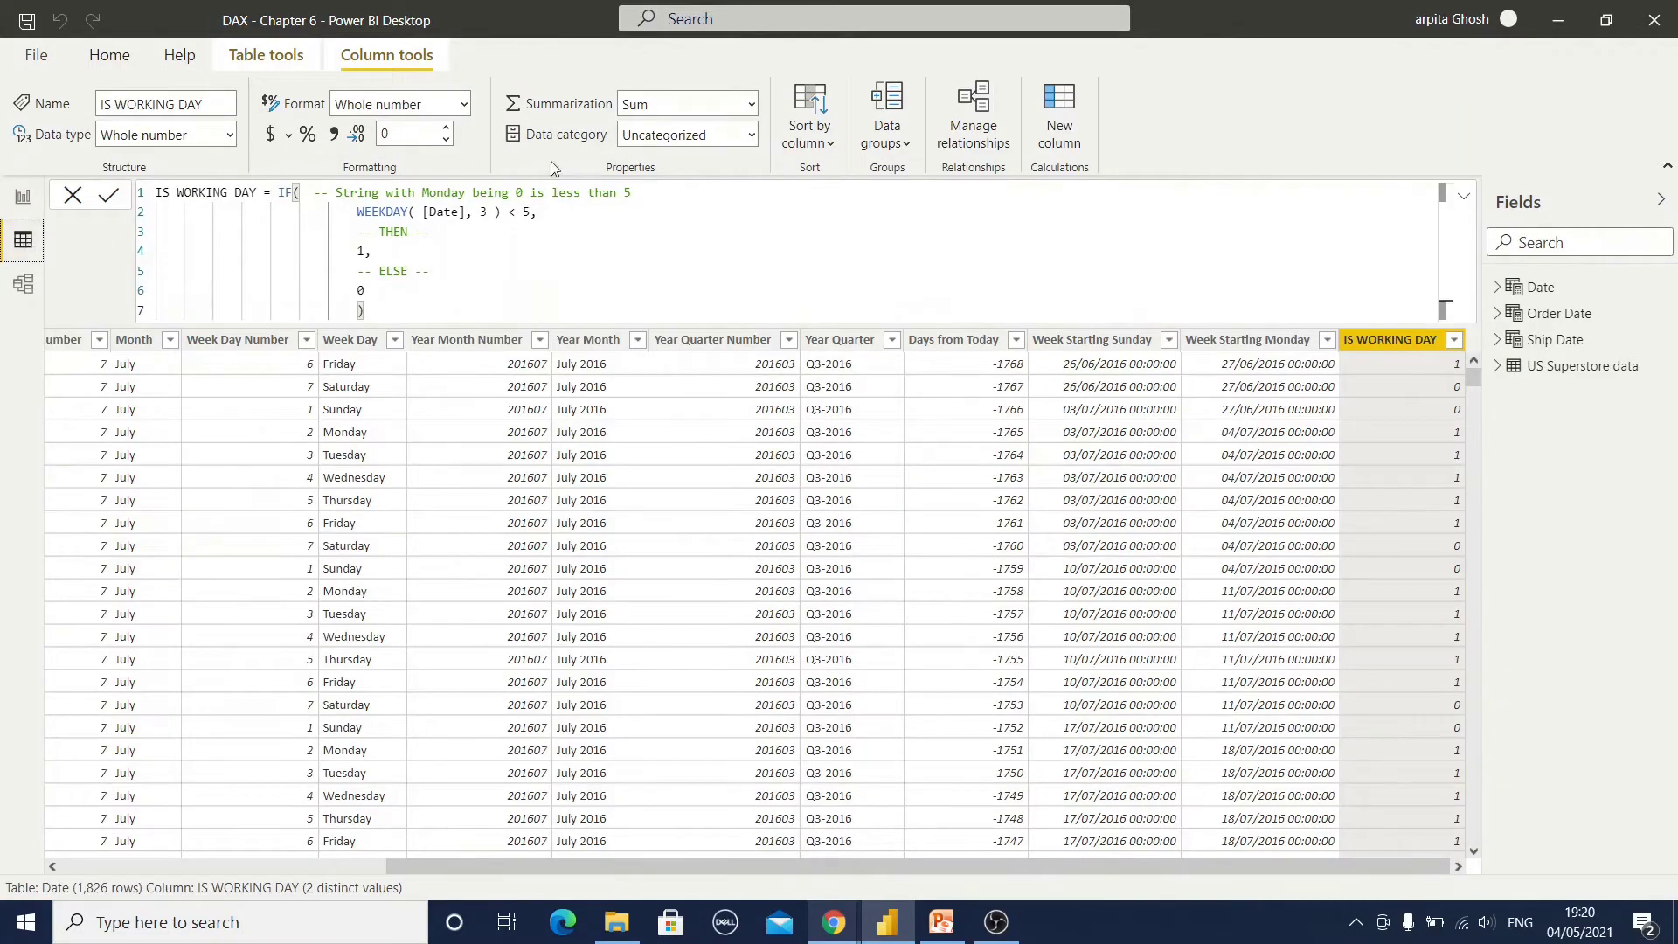
{"action": "left_click", "coordinate": [268, 56]}
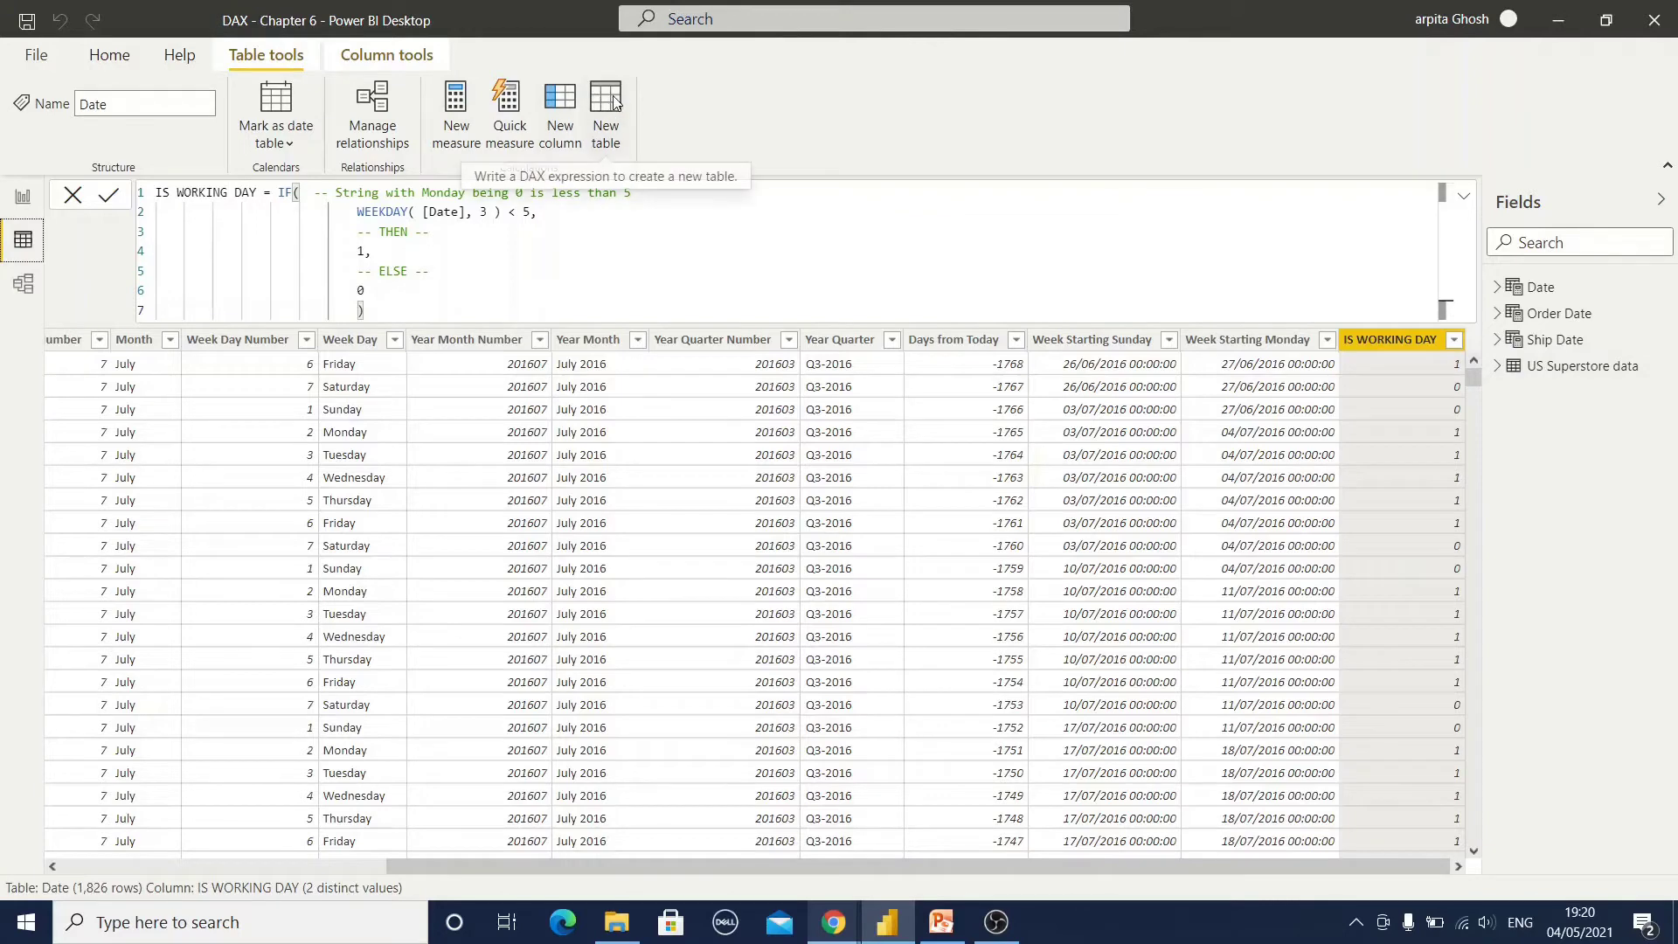
{"action": "left_click", "coordinate": [1538, 288]}
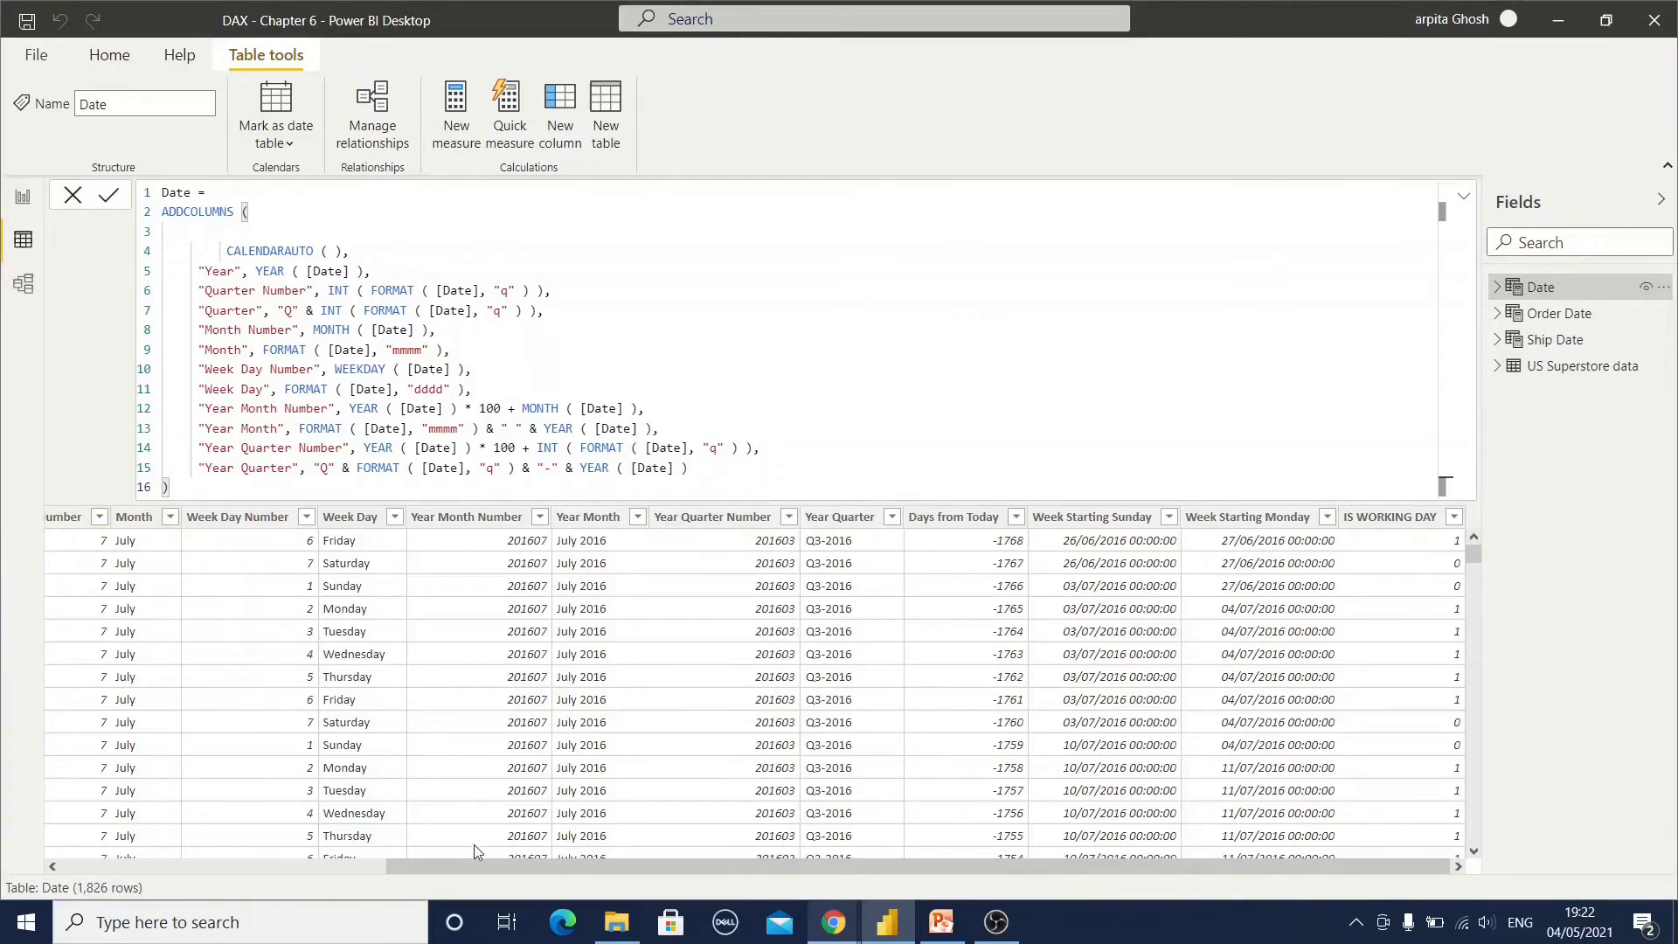
{"action": "left_click_drag", "start_coordinate": [460, 866], "coordinate": [131, 868]}
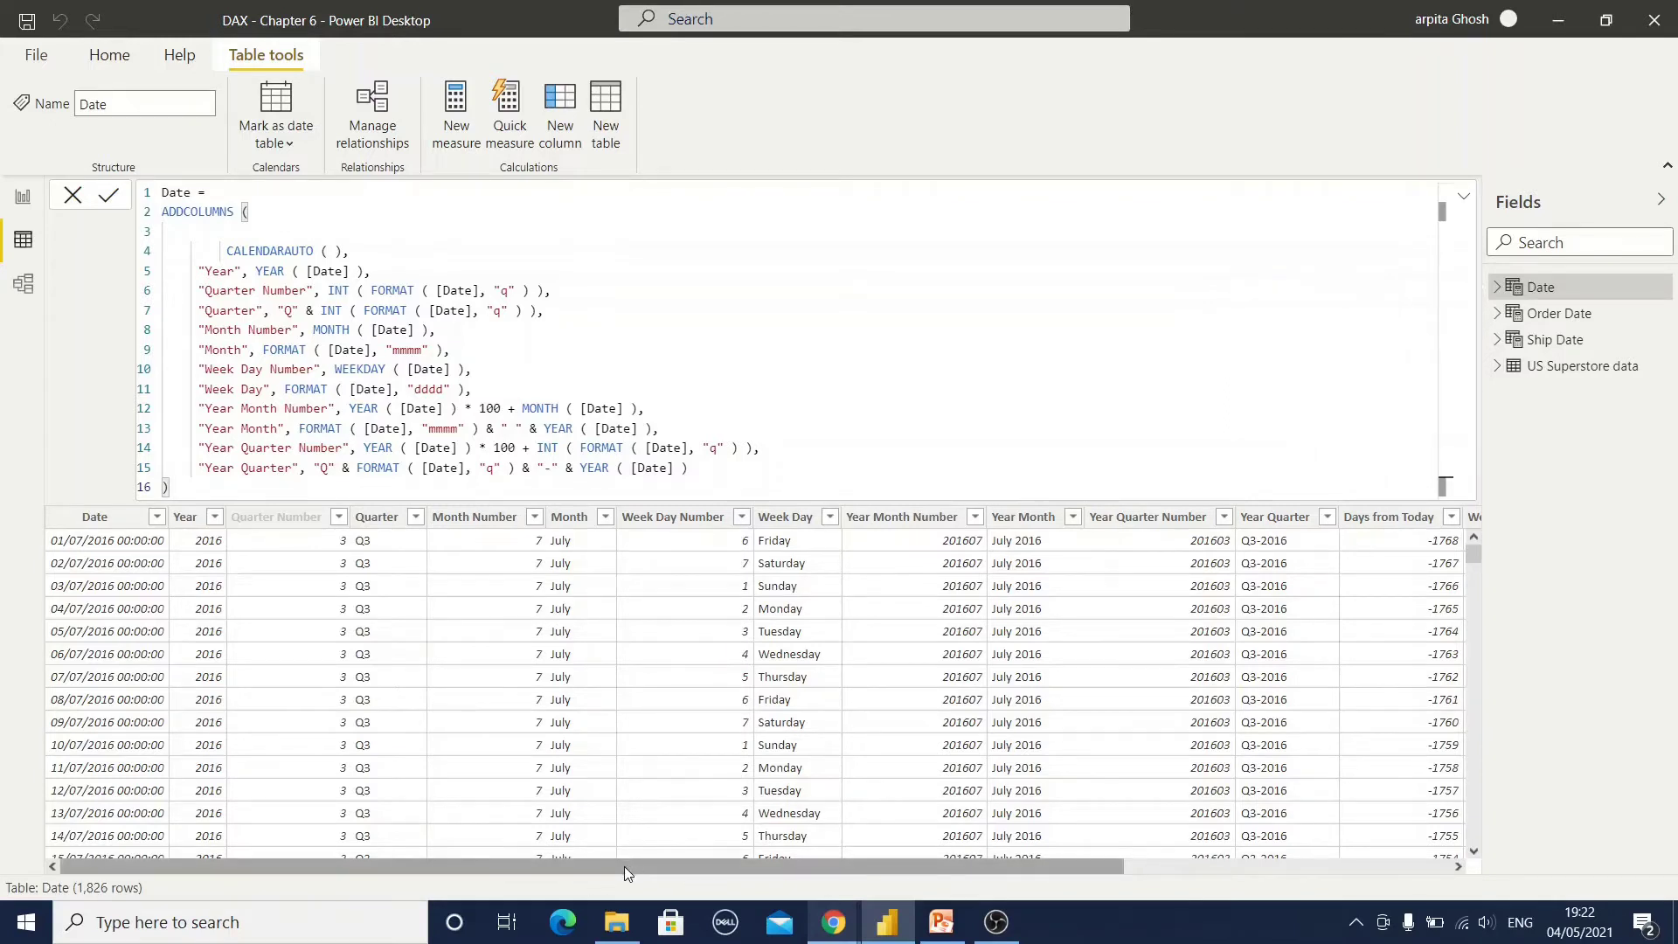
Step: Review the Date columns Days from Today, Week Starting Sunday/Monday and IS WORKING DAY
{"action": "scroll", "coordinate": [624, 867], "scroll_direction": "right", "scroll_amount": 1}
{"action": "left_click_drag", "start_coordinate": [674, 875], "coordinate": [715, 872]}
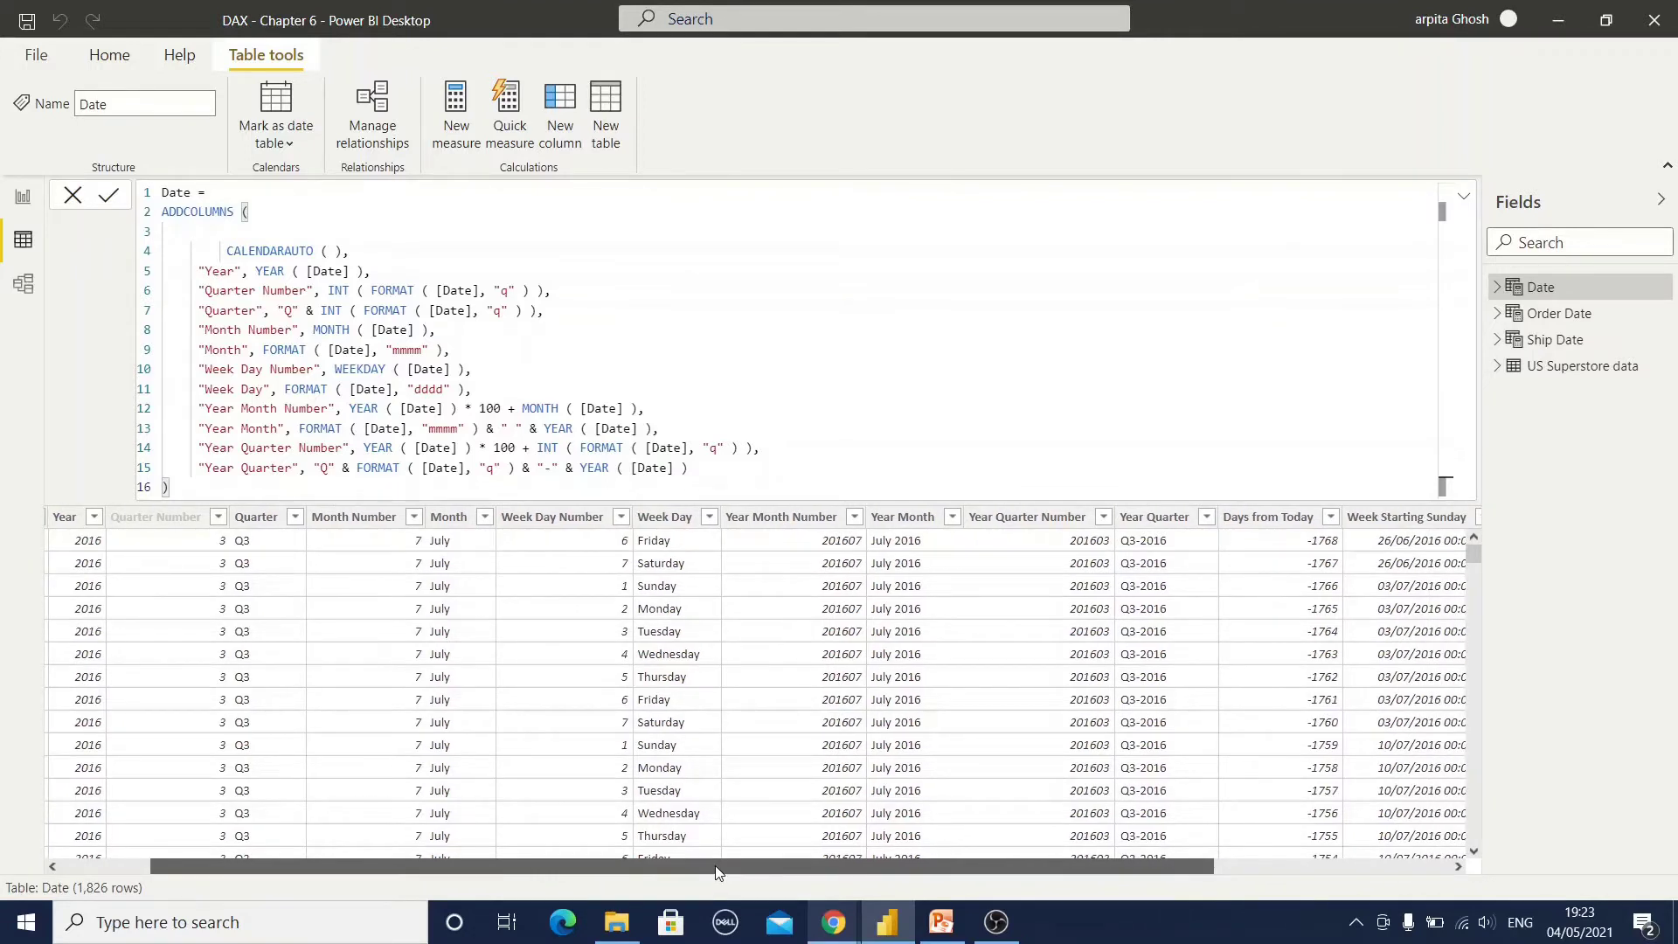
{"action": "left_click", "coordinate": [1496, 288]}
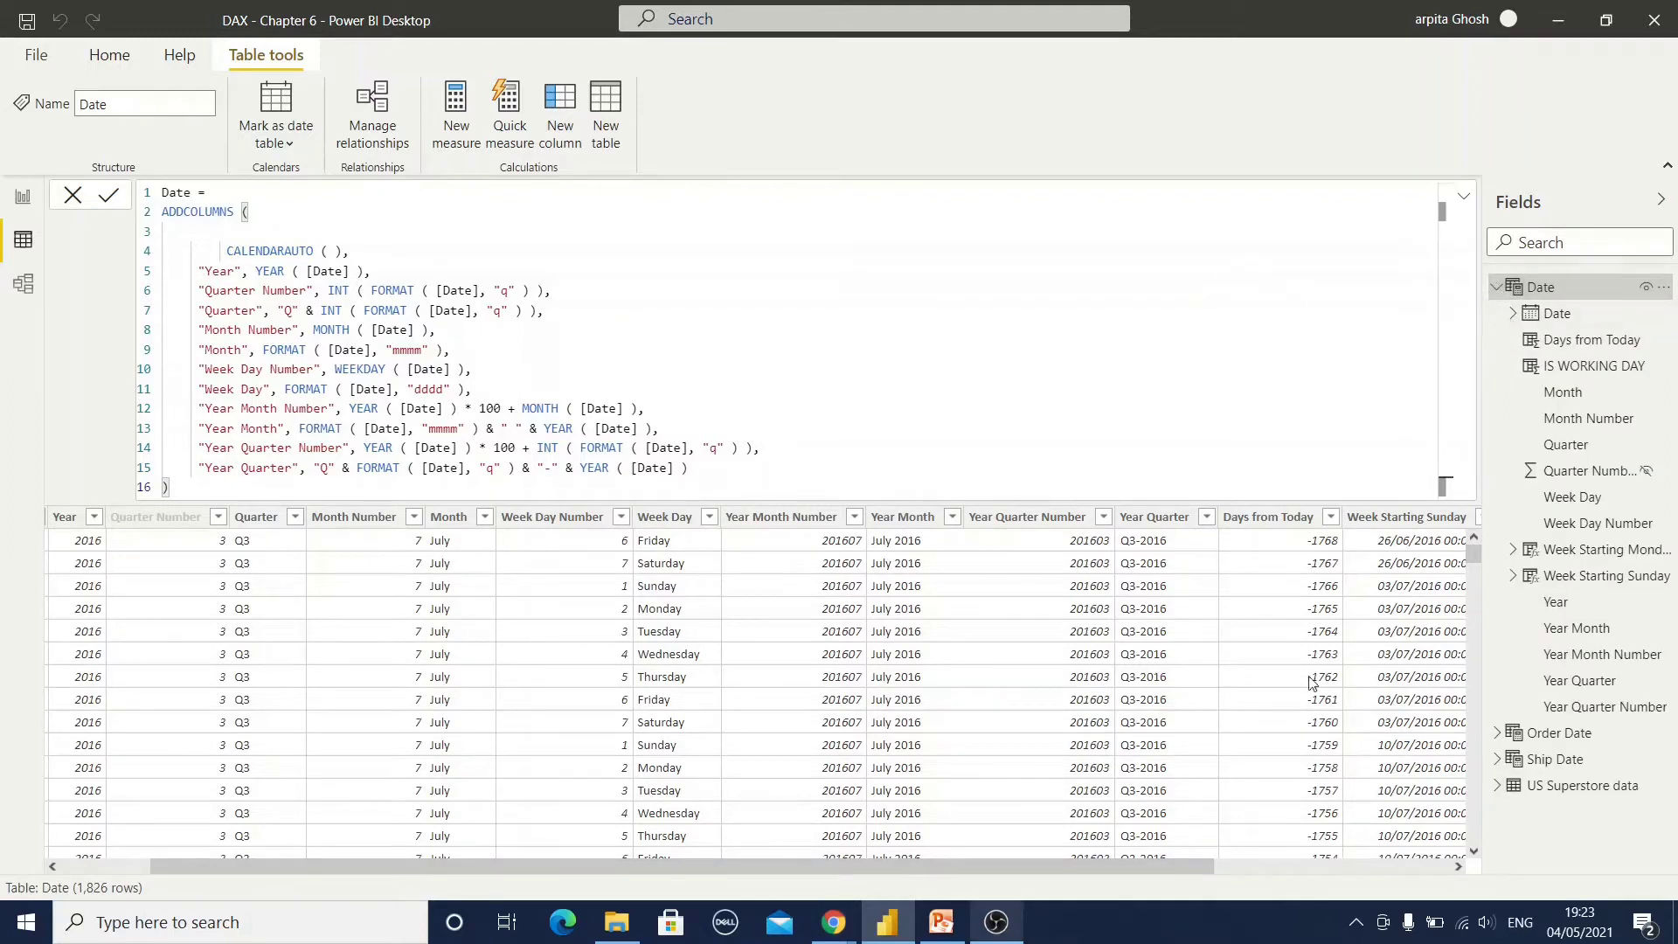
{"action": "left_click_drag", "start_coordinate": [1152, 866], "coordinate": [1390, 883]}
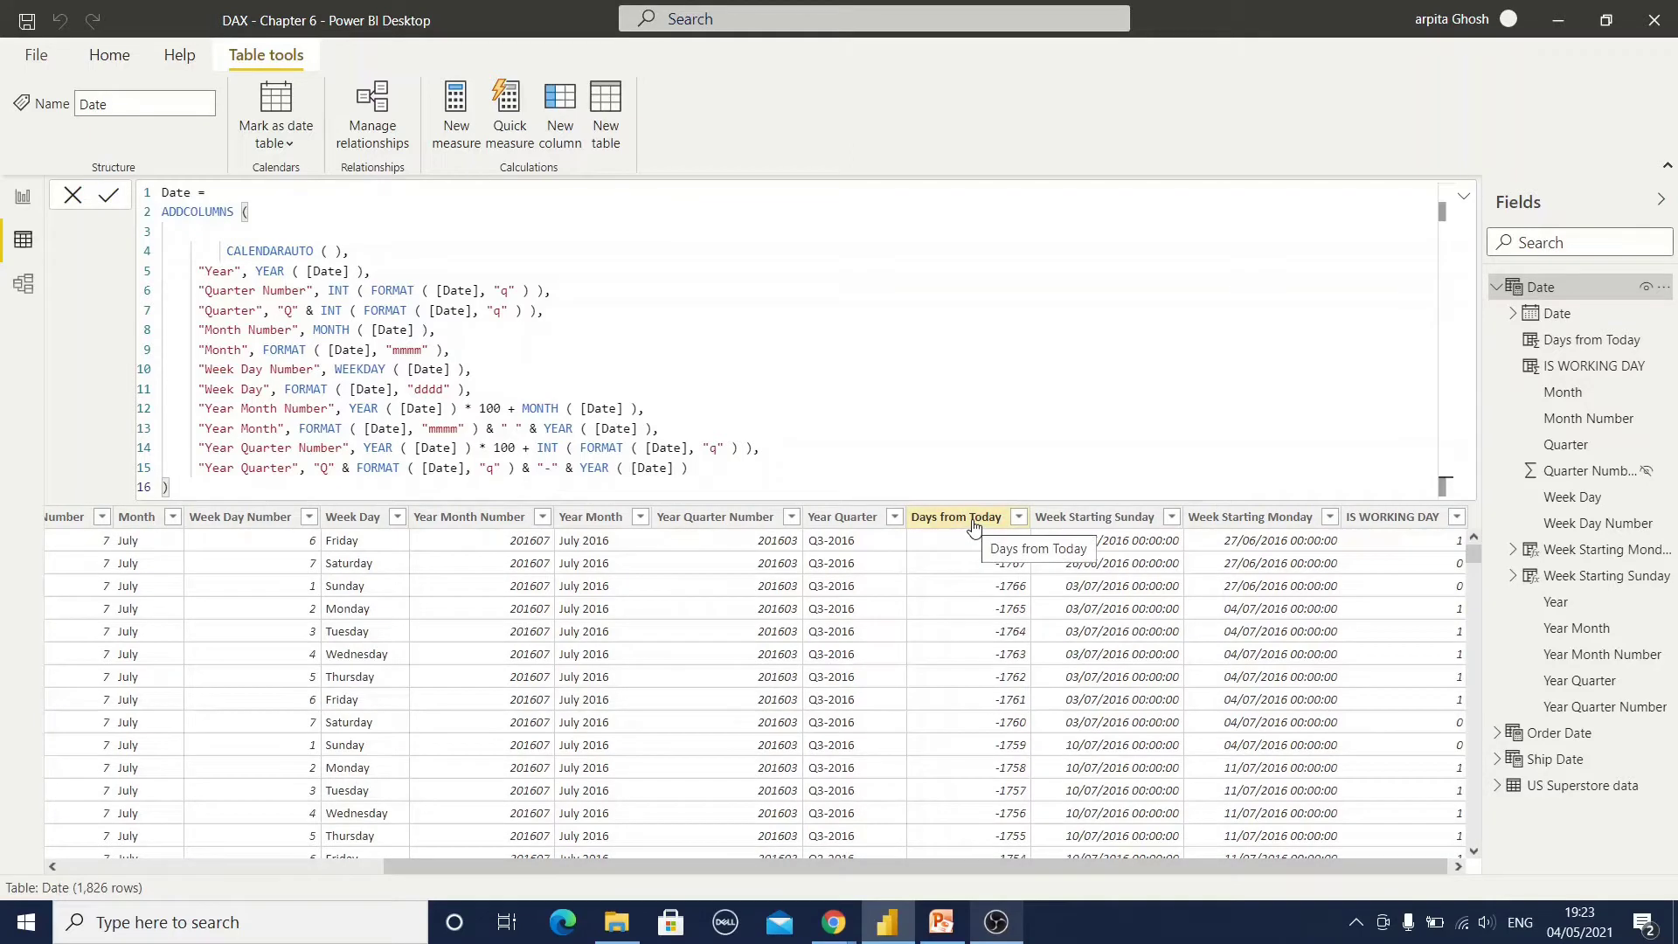
Step: Show the Days from Today formula, then Week Starting Sunday's [Date] - (WEEKDAY([Date]) - 1)
{"action": "left_click", "coordinate": [1617, 348]}
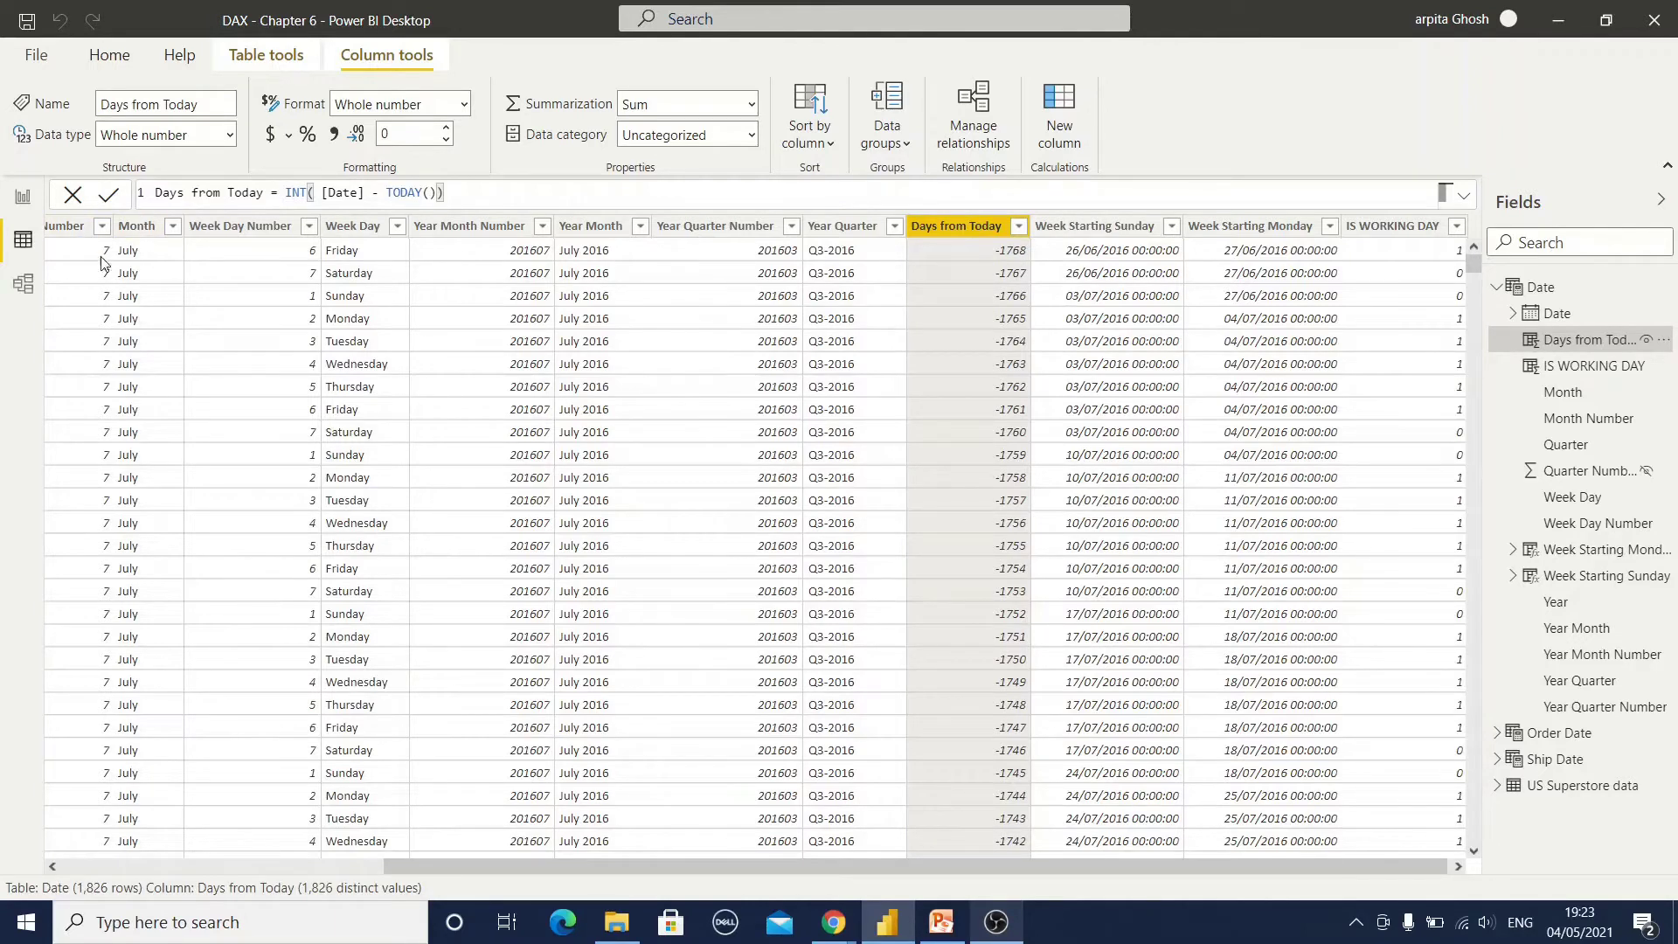
{"action": "left_click_drag", "start_coordinate": [615, 866], "coordinate": [292, 866]}
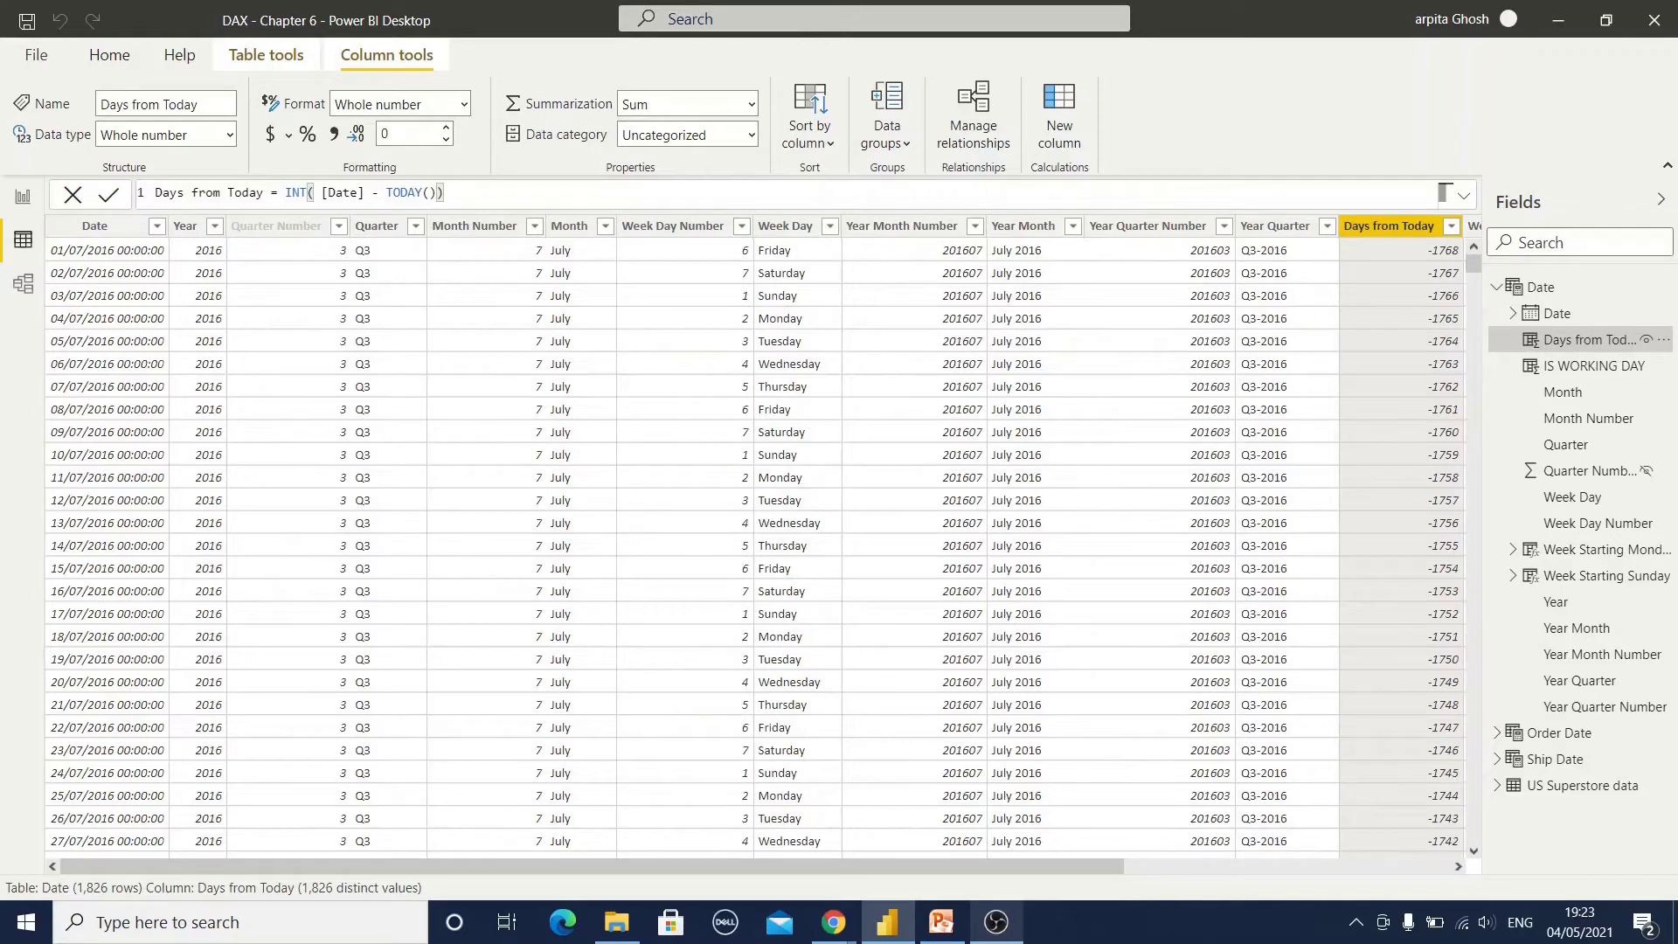
{"action": "left_click_drag", "start_coordinate": [955, 868], "coordinate": [1215, 873]}
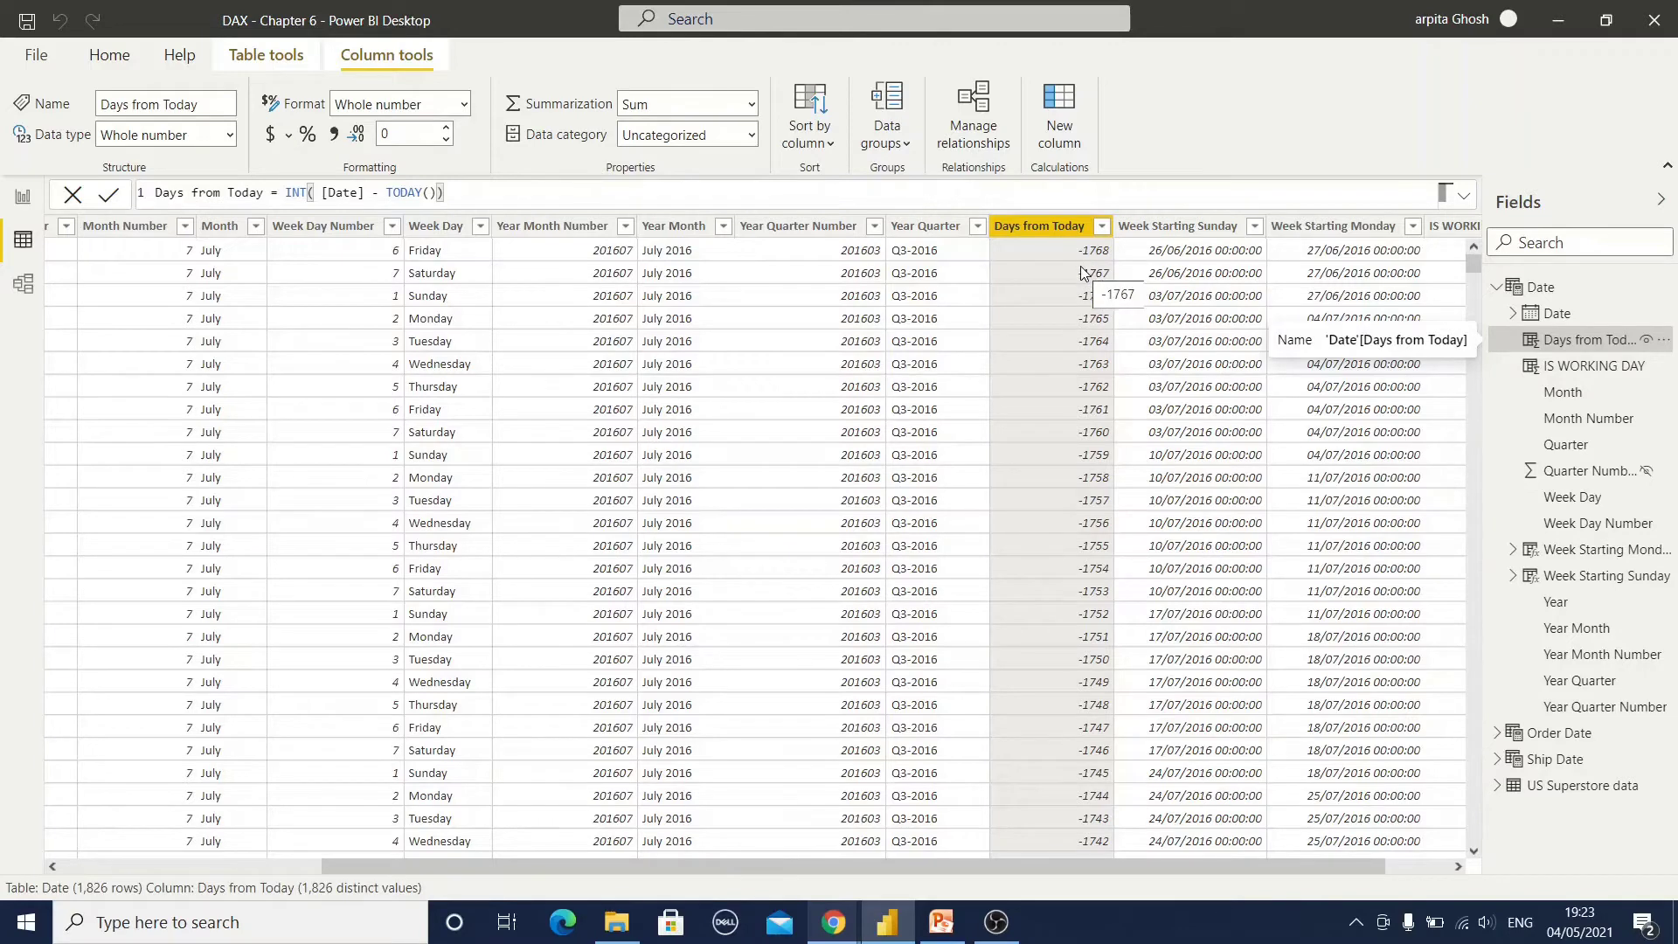
{"action": "left_click", "coordinate": [1583, 575]}
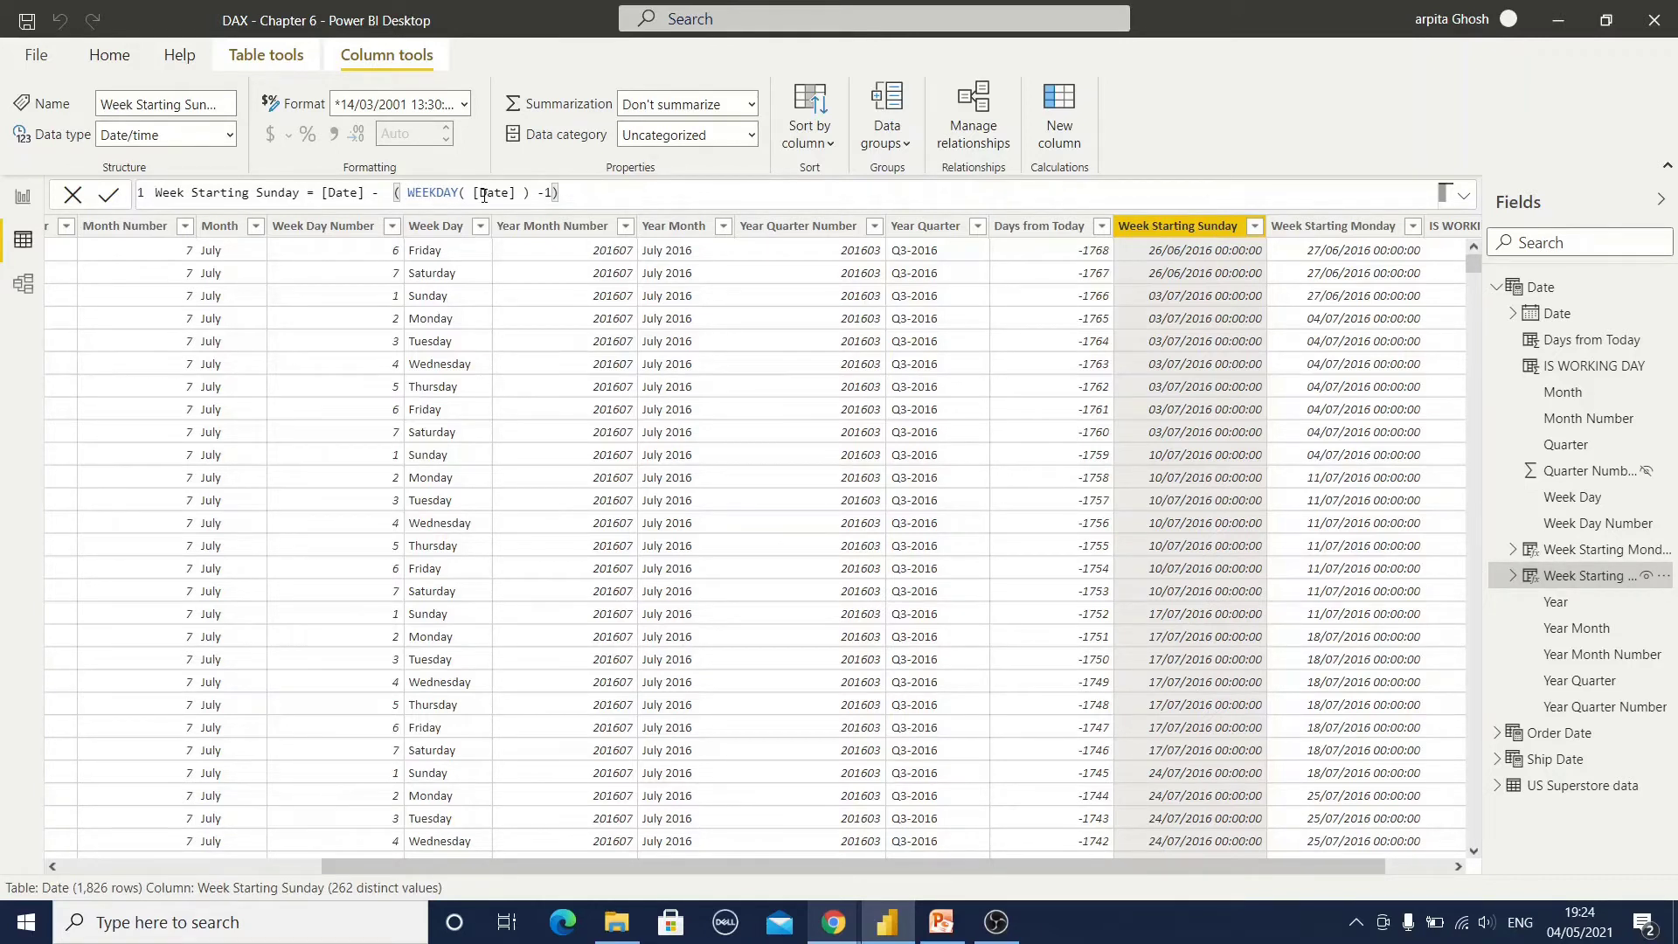
Step: Display the Week Starting Monday and IS WORKING DAY column formulas
{"action": "left_click", "coordinate": [1583, 549]}
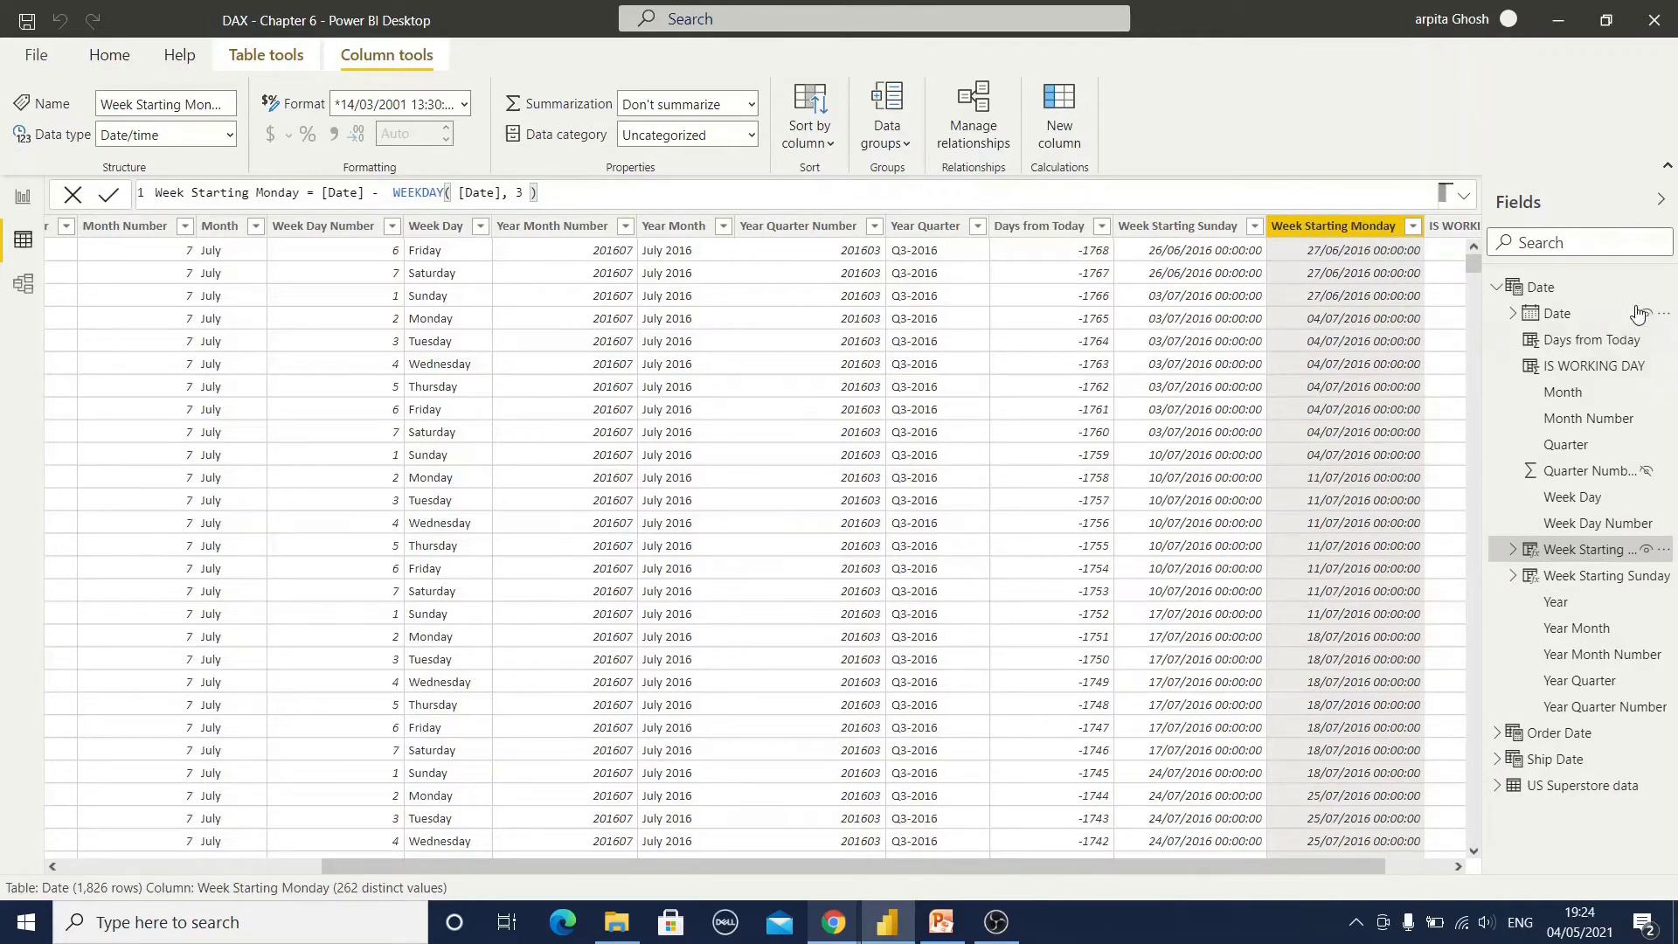
{"action": "left_click", "coordinate": [1600, 369]}
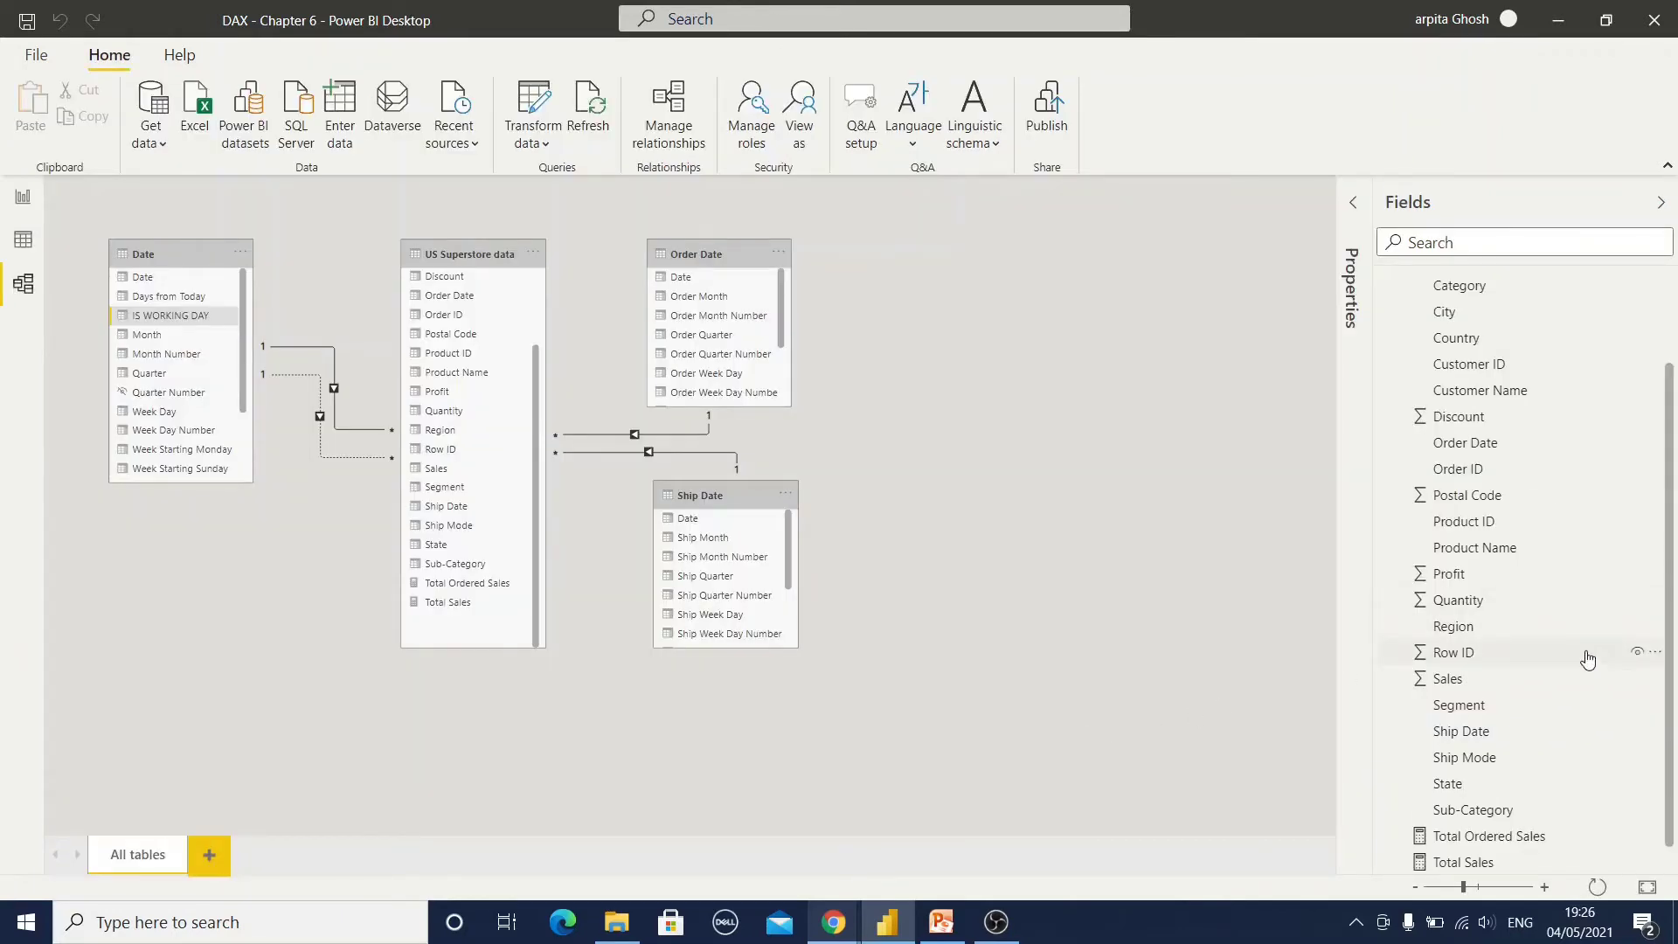
Step: Point out the Order Date and Ship Date fields in US Superstore data
{"action": "scroll", "coordinate": [1587, 657], "scroll_direction": "up", "scroll_amount": 2}
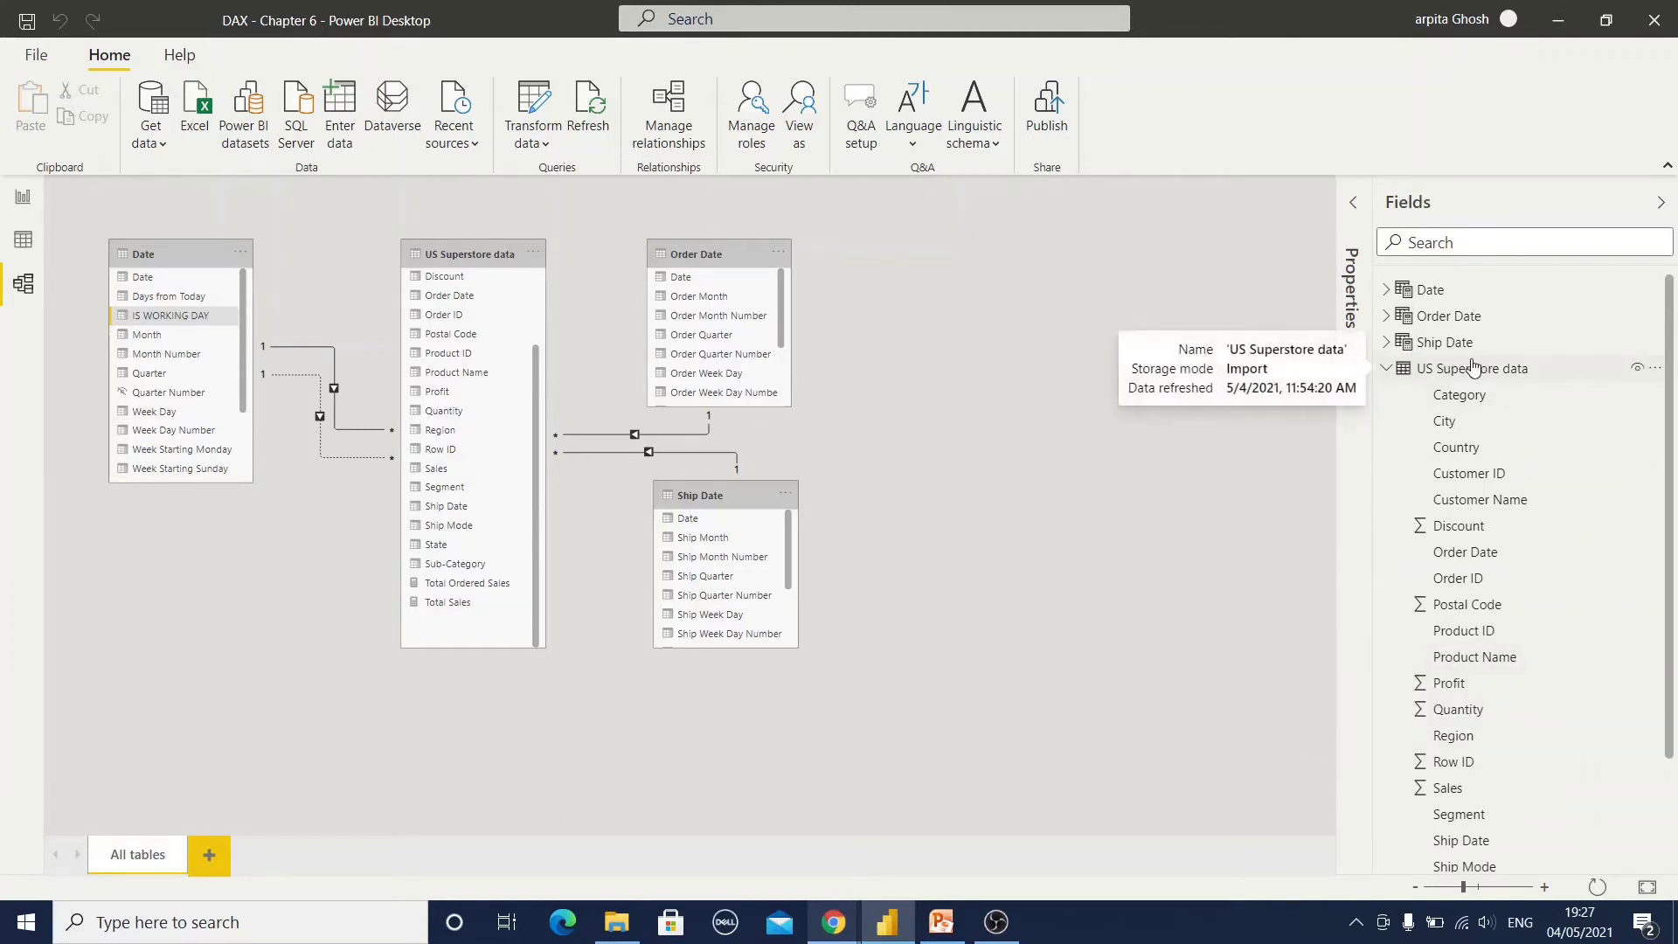
{"action": "left_click", "coordinate": [1464, 557]}
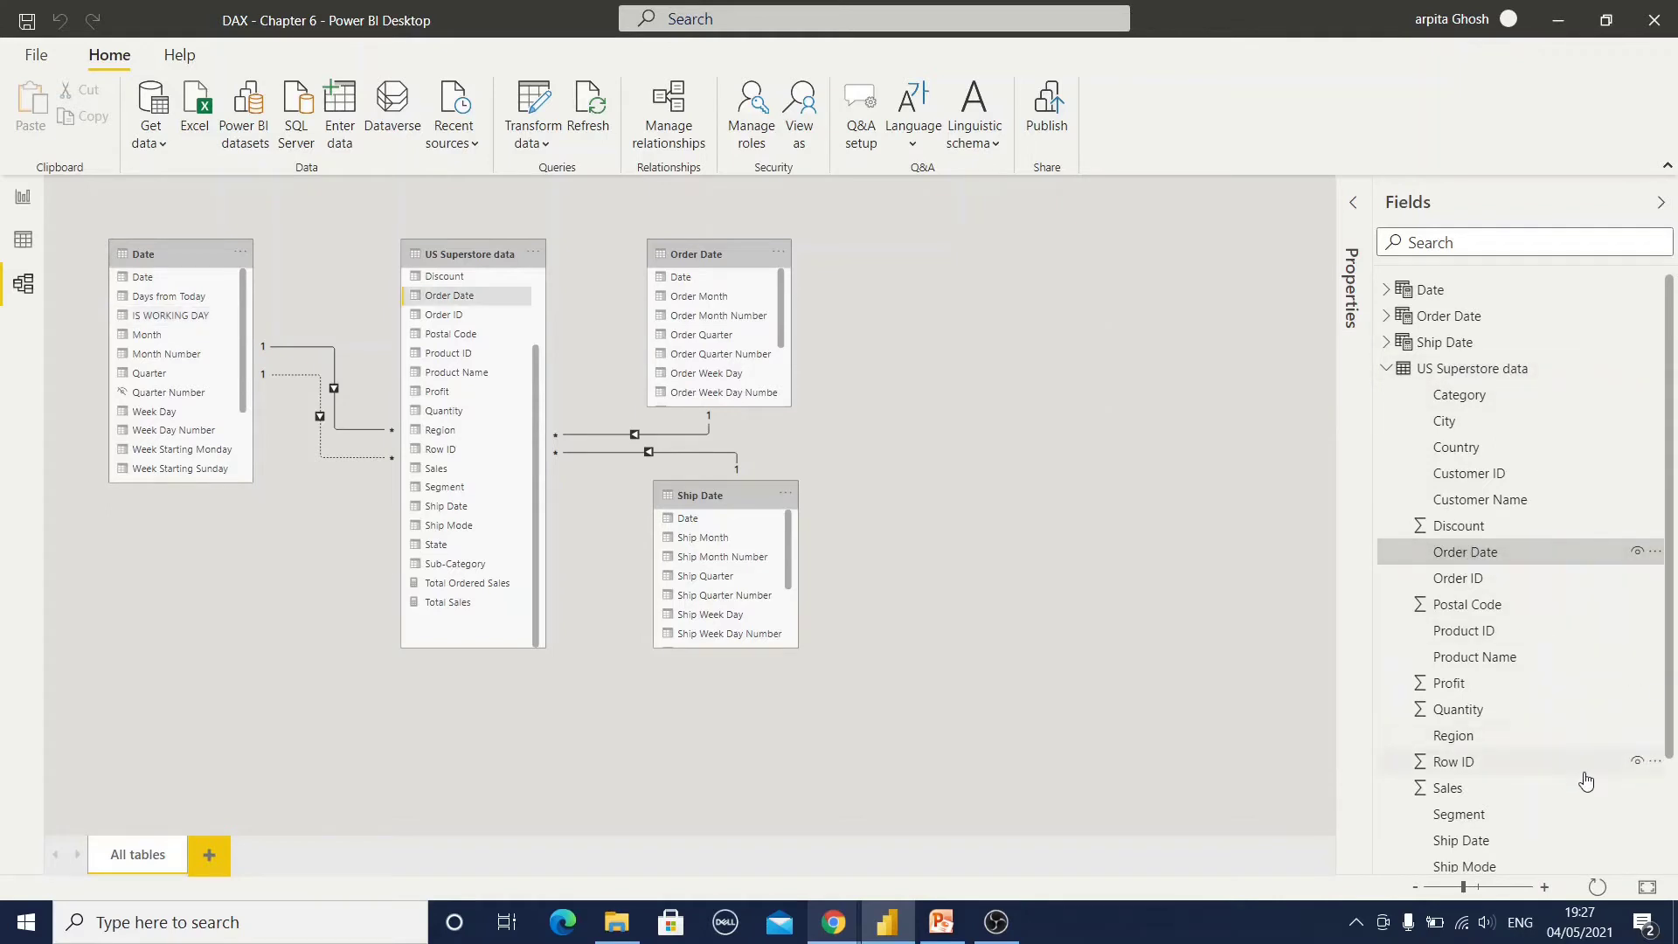
{"action": "scroll", "coordinate": [1485, 817], "scroll_direction": "down", "scroll_amount": 2}
{"action": "left_click", "coordinate": [1481, 741]}
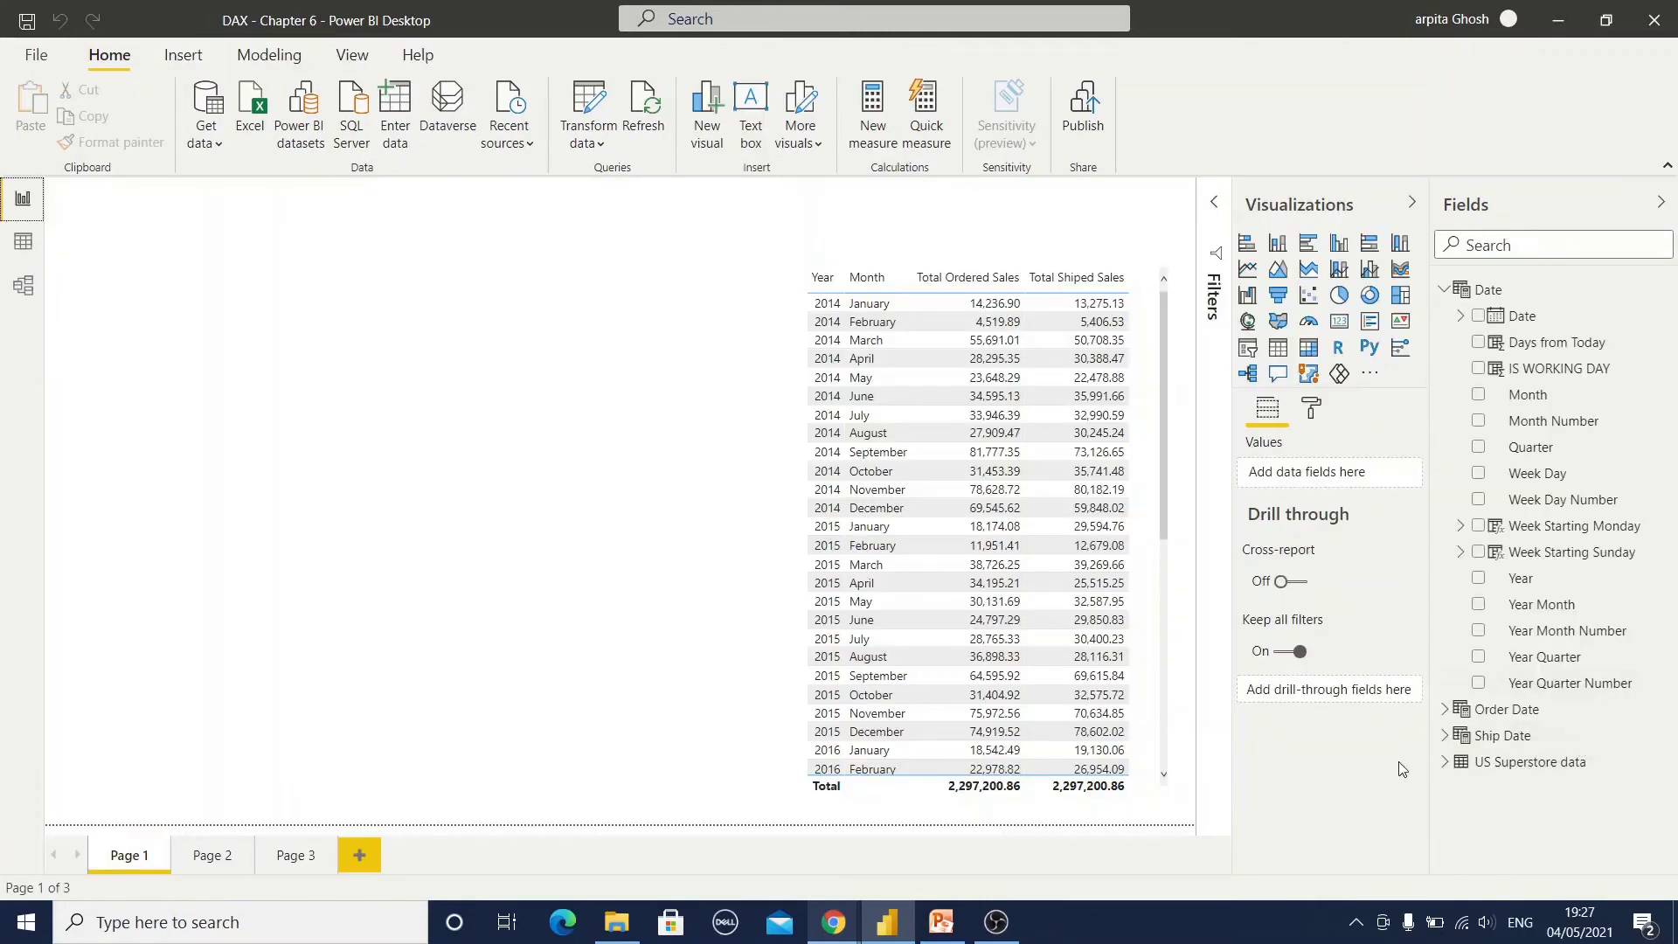
Step: Show the Total Ordered Sales and Total Shiped Sales formulas, the latter using USERELATIONSHIP on Ship Date
{"action": "left_click", "coordinate": [1444, 289]}
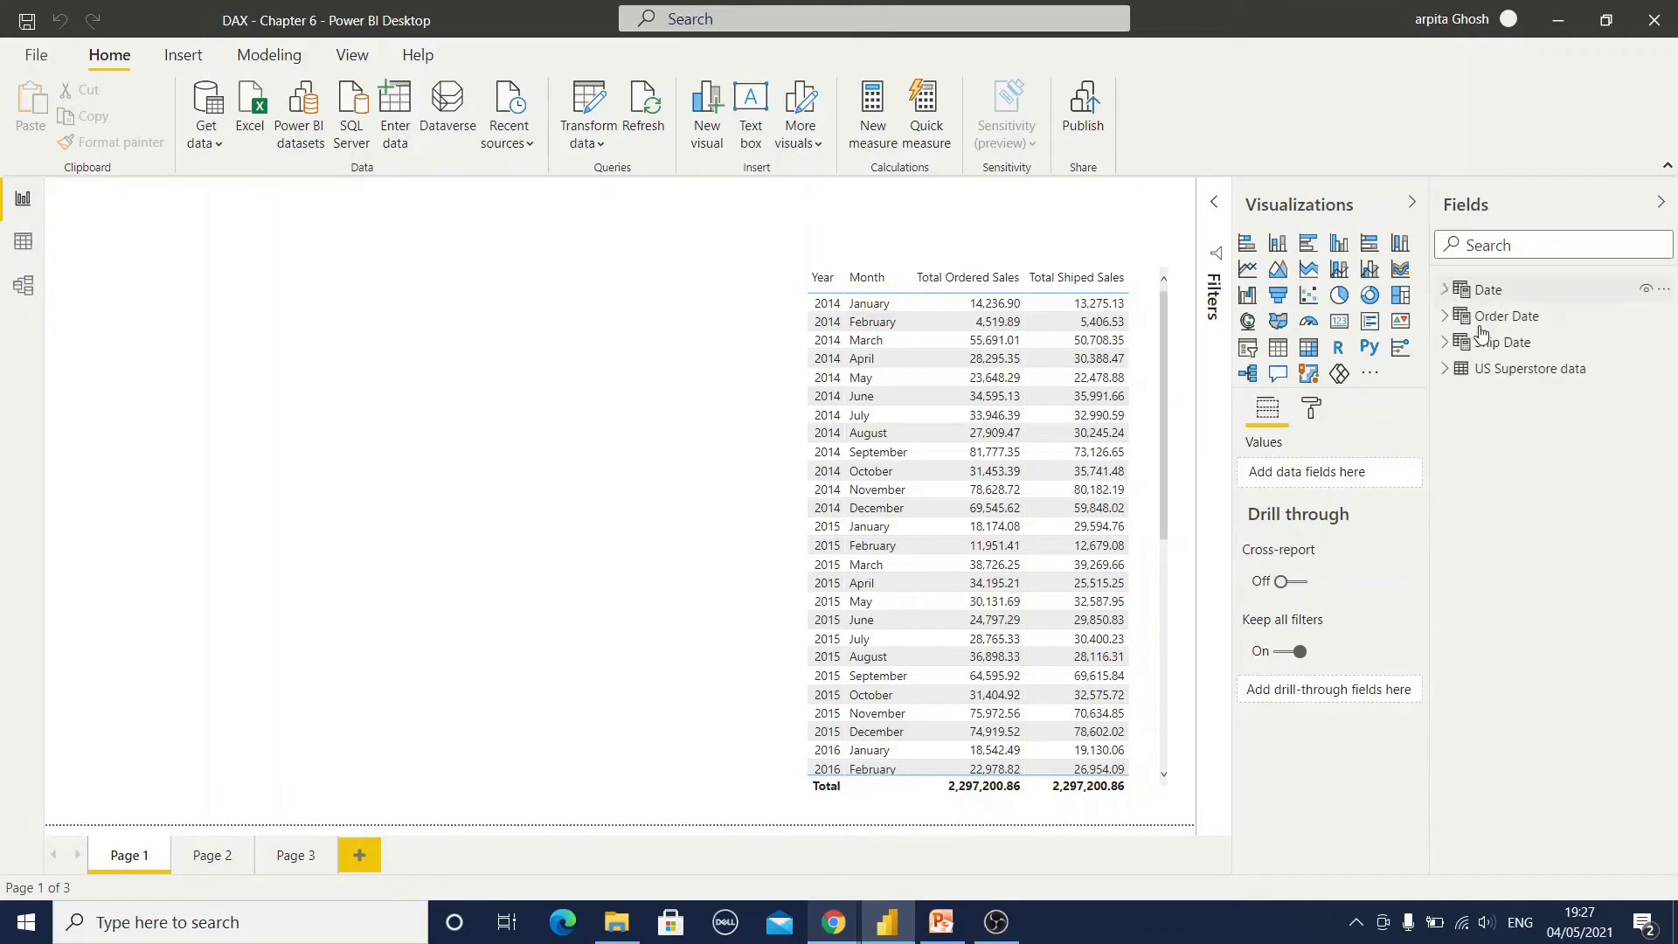
{"action": "left_click", "coordinate": [1444, 368]}
{"action": "scroll", "coordinate": [1572, 611], "scroll_direction": "down", "scroll_amount": 3}
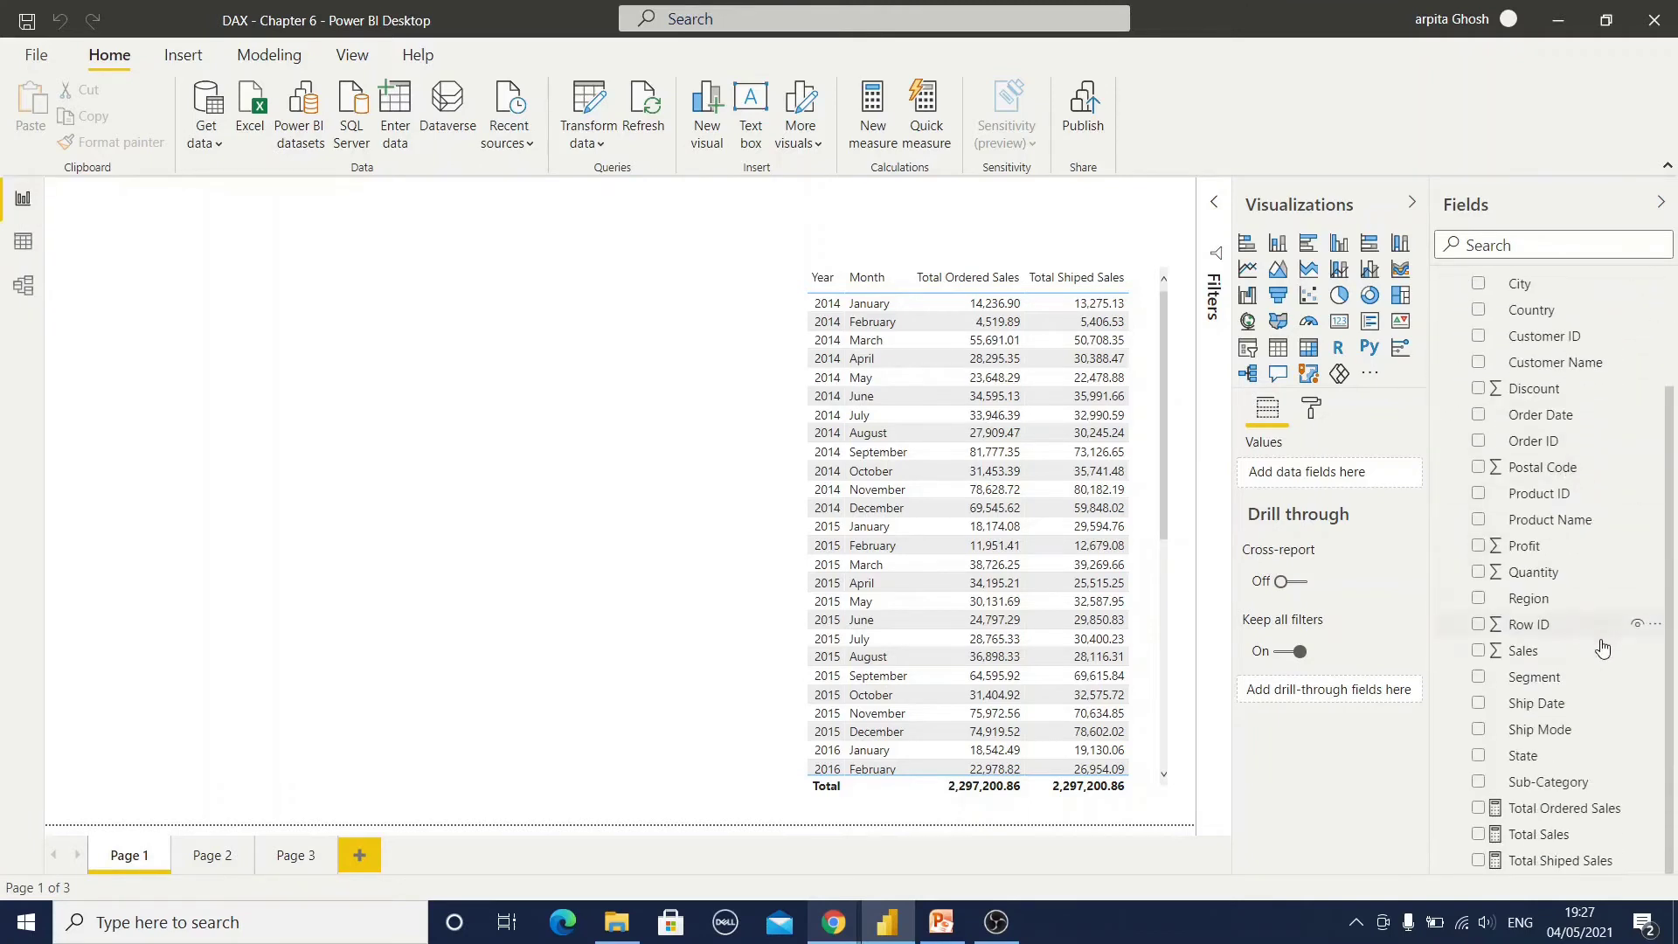
{"action": "left_click", "coordinate": [1564, 807]}
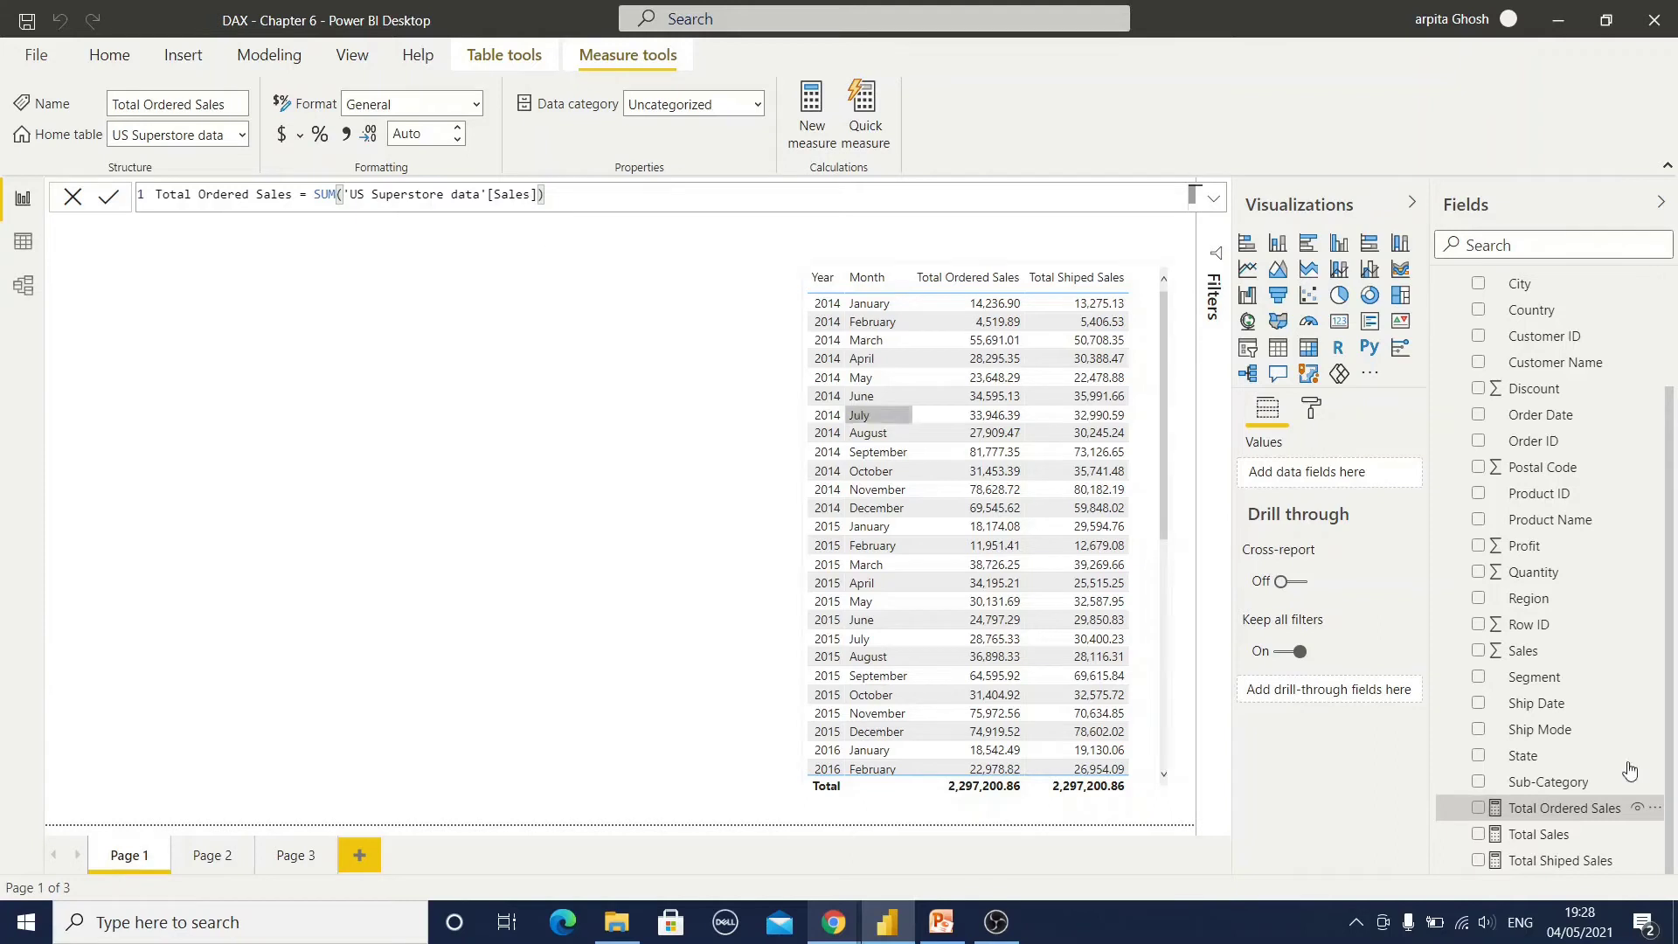
{"action": "left_click", "coordinate": [1565, 862]}
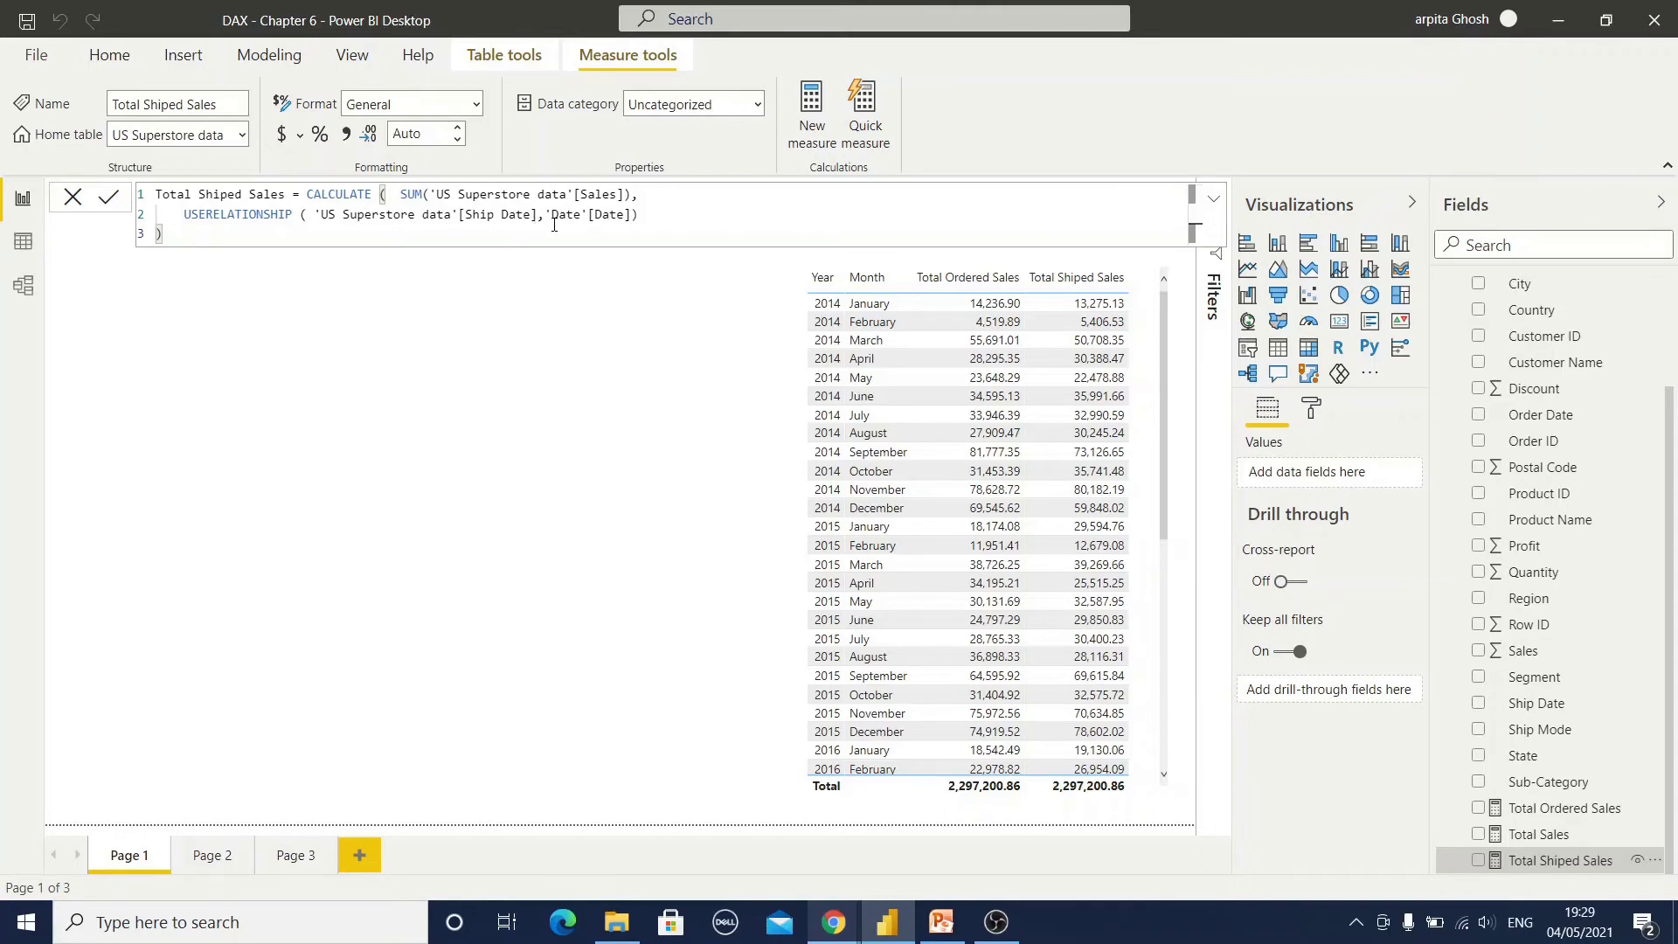
{"action": "left_click", "coordinate": [611, 466]}
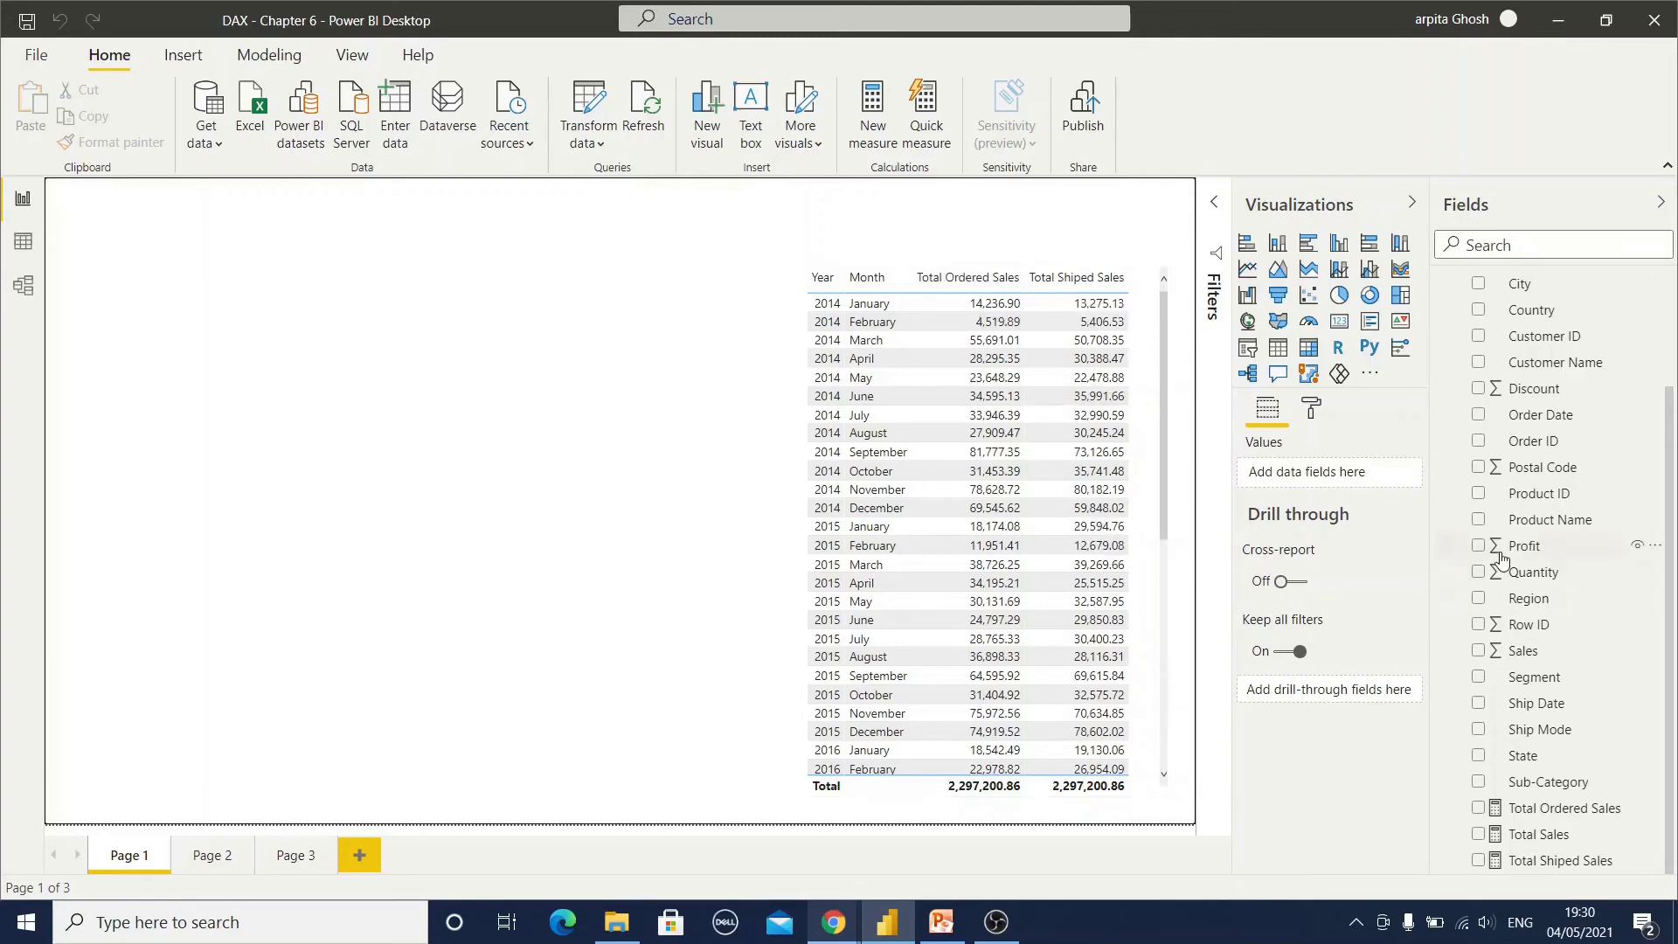
{"action": "scroll", "coordinate": [1446, 376], "scroll_direction": "up", "scroll_amount": 2}
Step: Collapse the US Superstore data fields and return to the report on Page 2
{"action": "left_click", "coordinate": [1445, 370]}
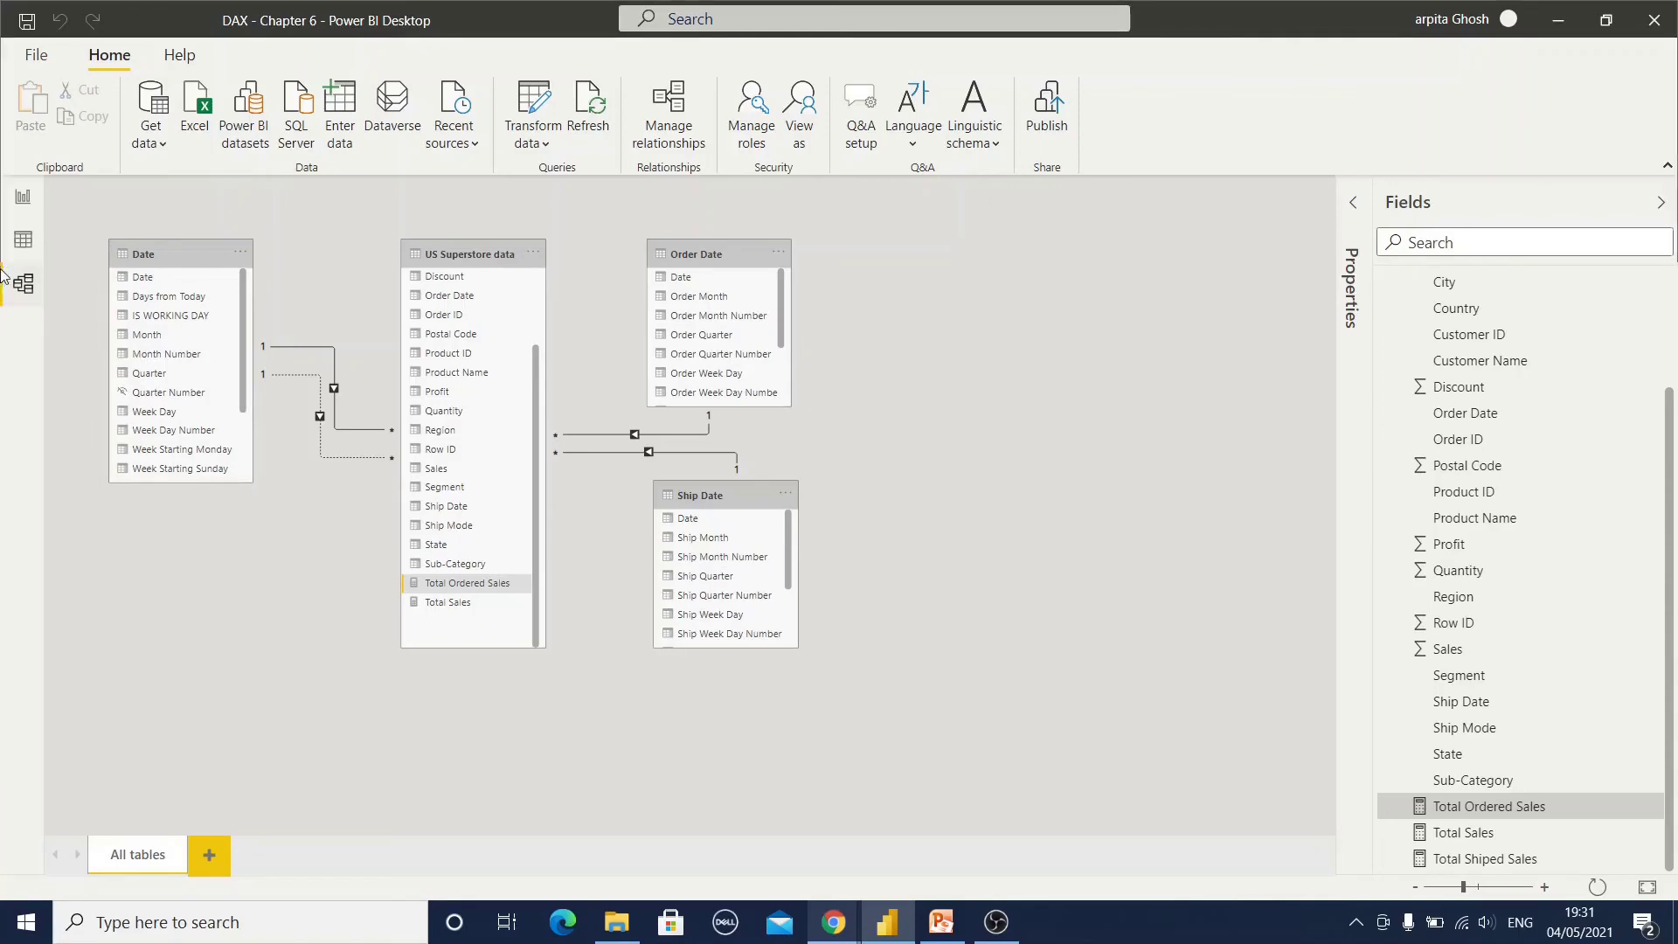
{"action": "left_click", "coordinate": [24, 201]}
{"action": "left_click", "coordinate": [214, 854]}
Step: Select the Total Sales matrix of Order Year rows by Ship Year columns
{"action": "left_click", "coordinate": [750, 592]}
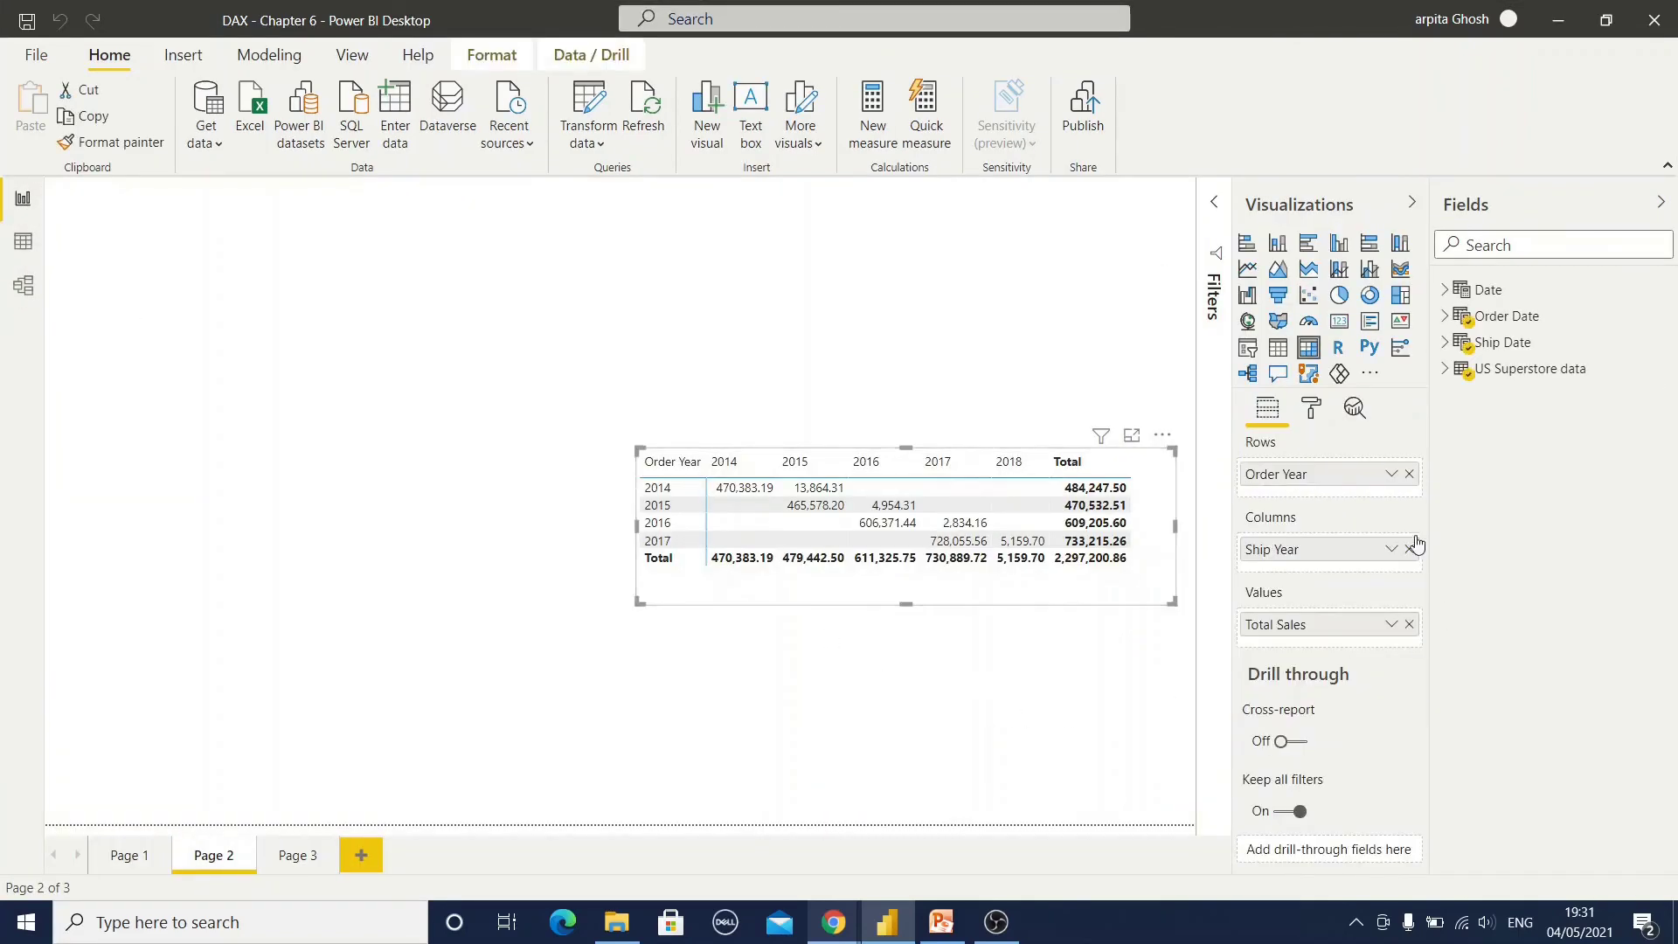